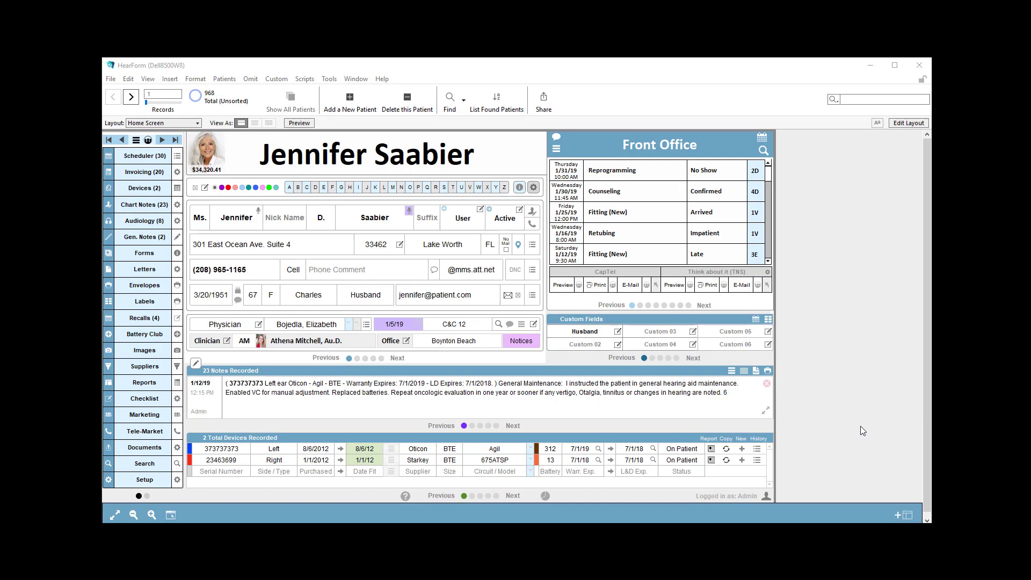
Create a new invoice for the patient and fill it from the template containing procedures 92557, 92567 and 92568
click(138, 172)
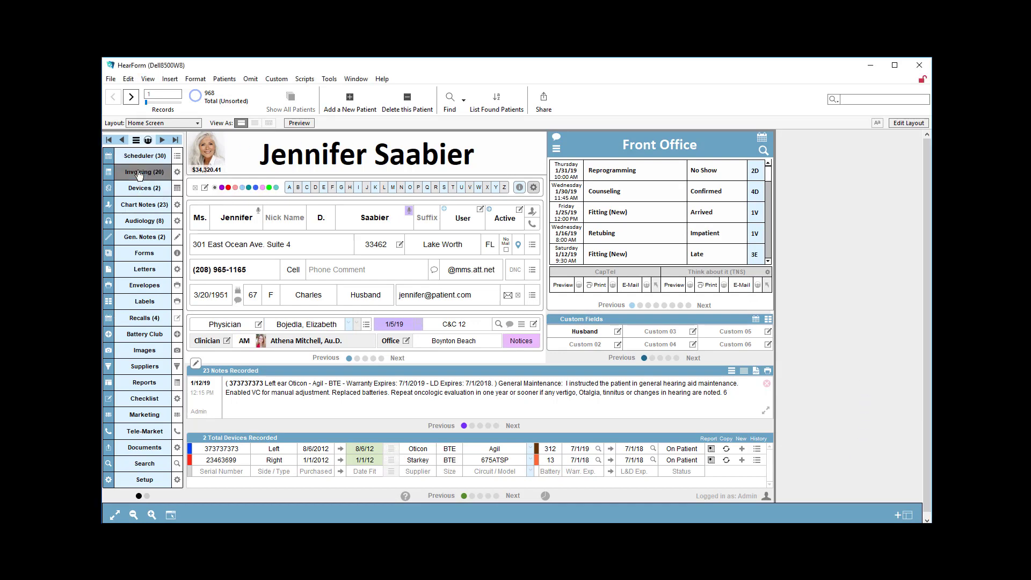
click(151, 186)
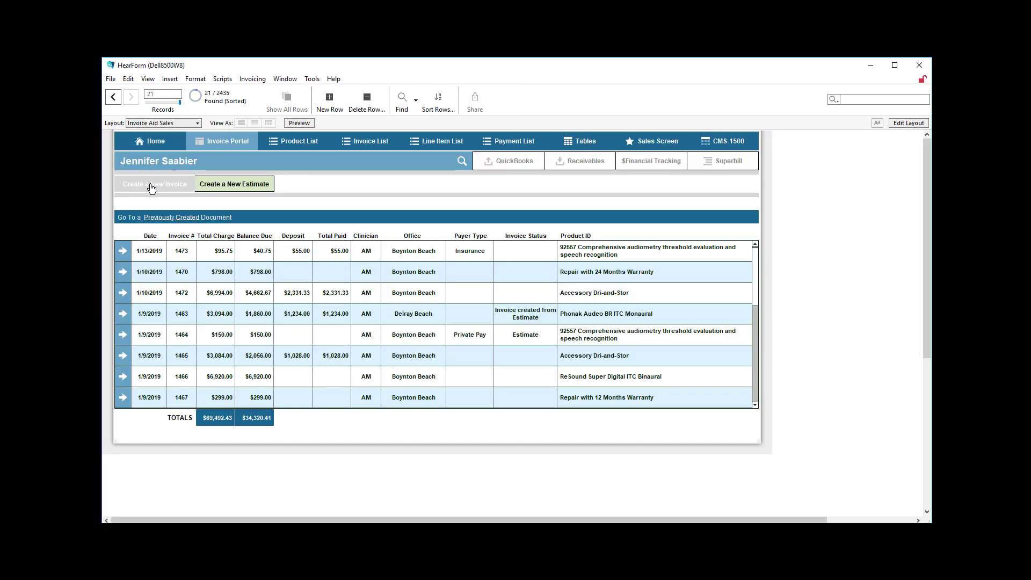
click(128, 232)
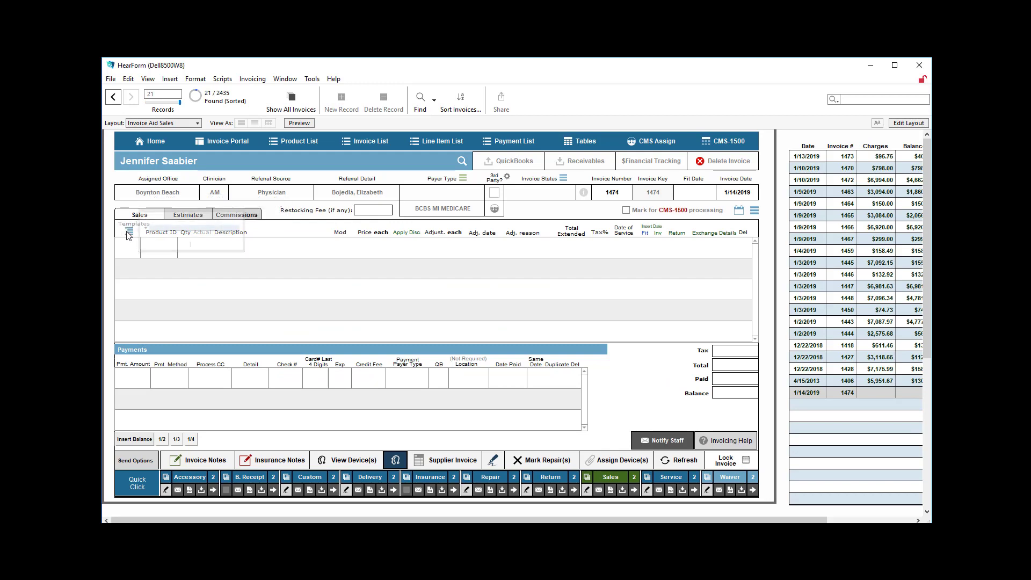
click(167, 226)
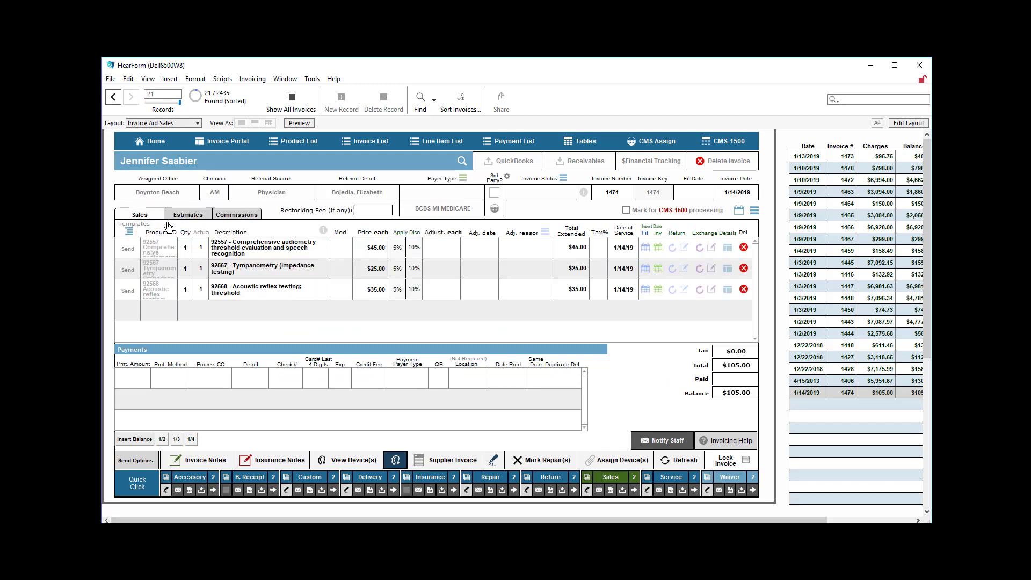
Apply discounts of 10% to line 92557, 5% to line 92567 and 10% to line 92568
click(414, 248)
click(399, 268)
click(413, 291)
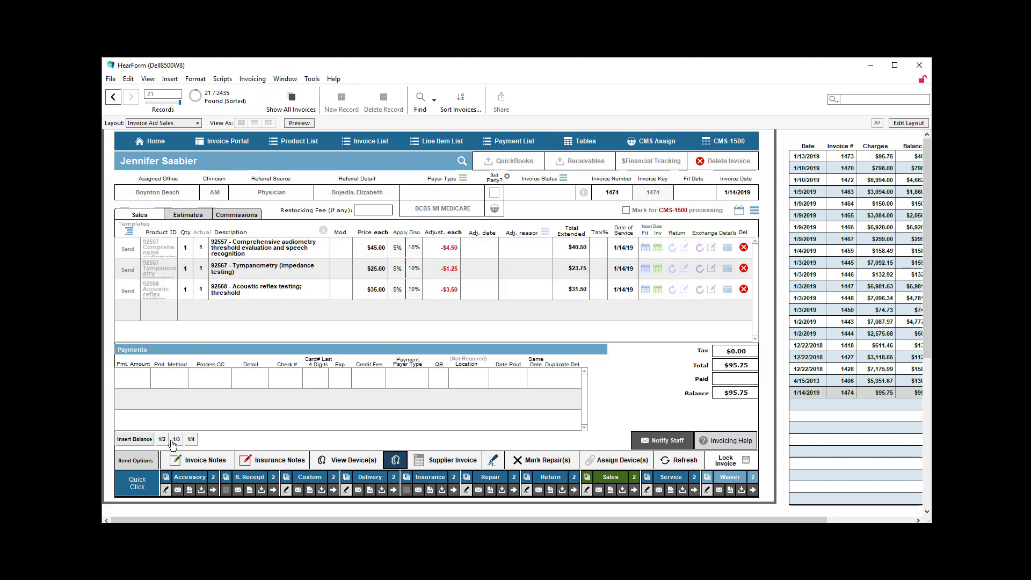
Add a payment for one quarter of the balance, with Check as the method and Deposit as the detail
click(192, 441)
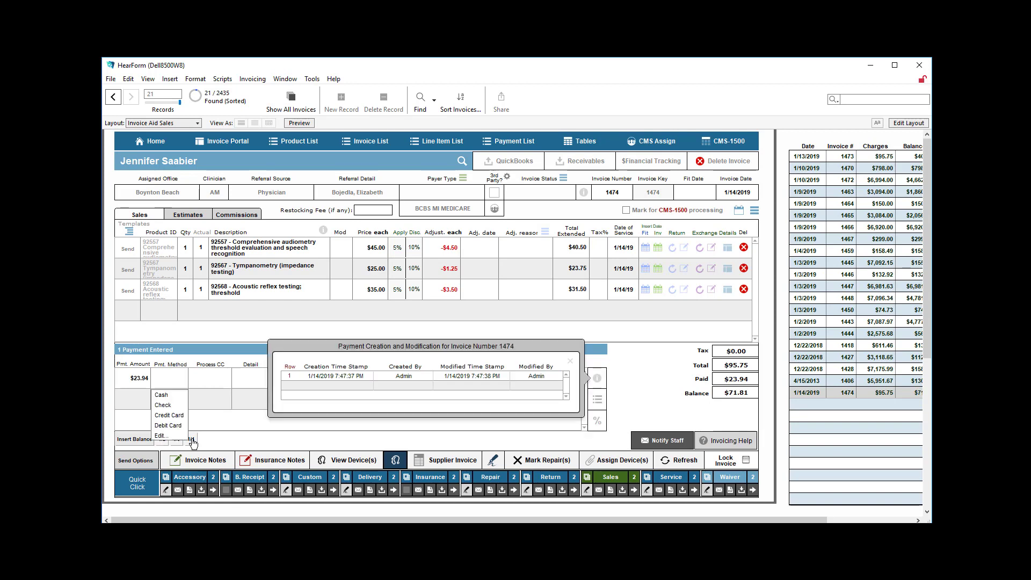
click(171, 404)
key(Tab)
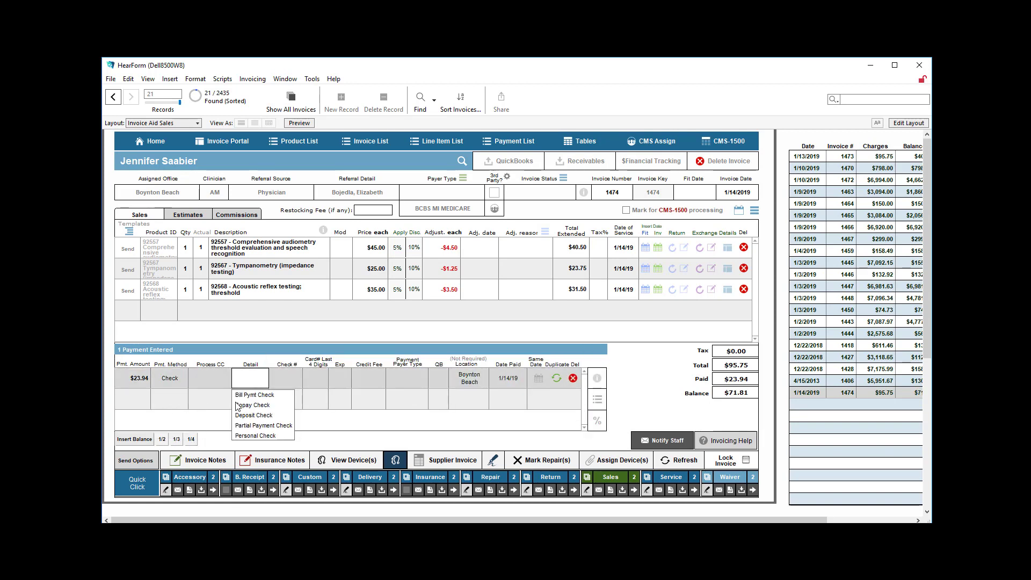
click(253, 416)
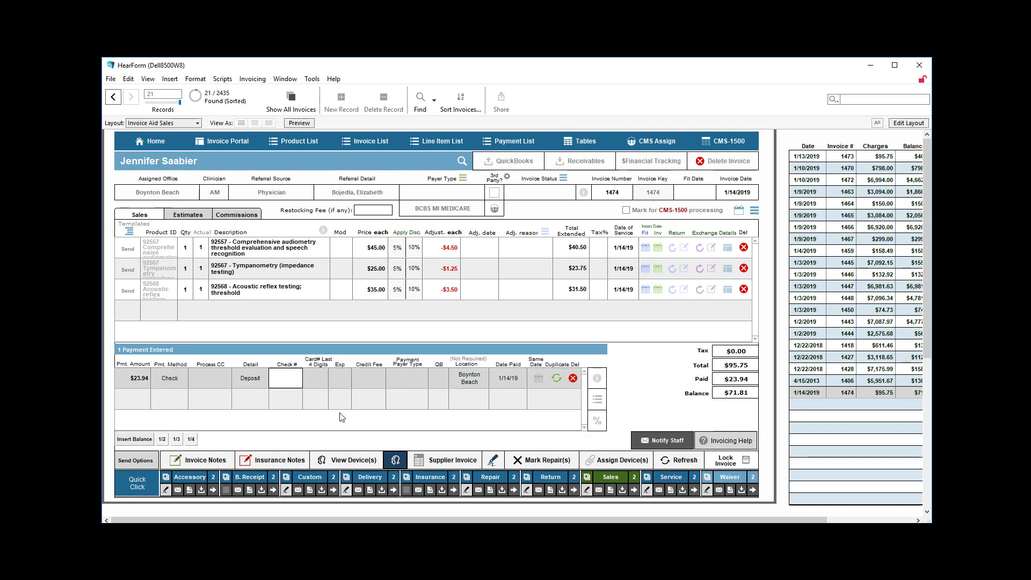
click(647, 394)
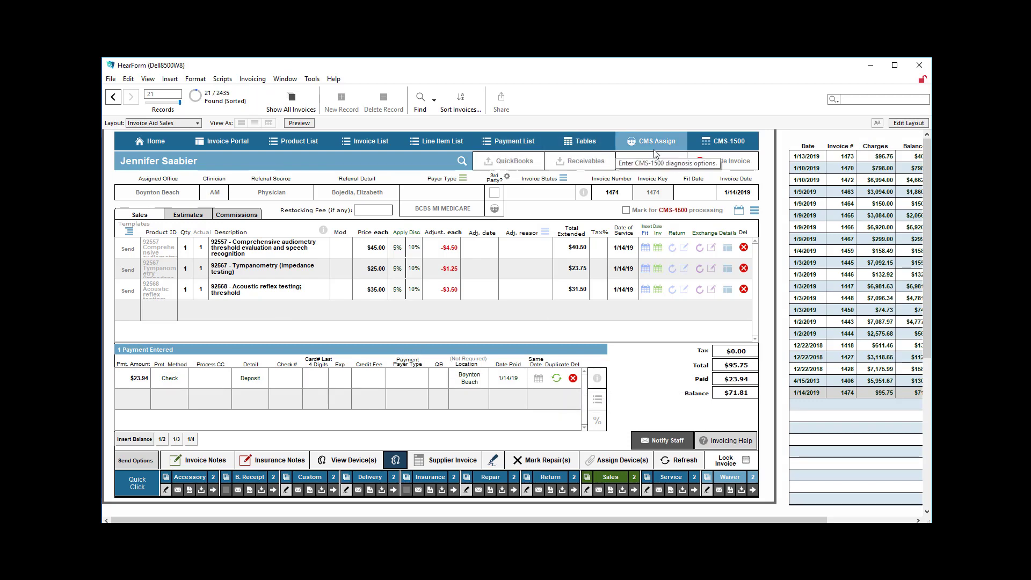
Review fields 25 to 33 of the invoice's CMS-1500 claim and the CMS-1500 set-up options
click(726, 141)
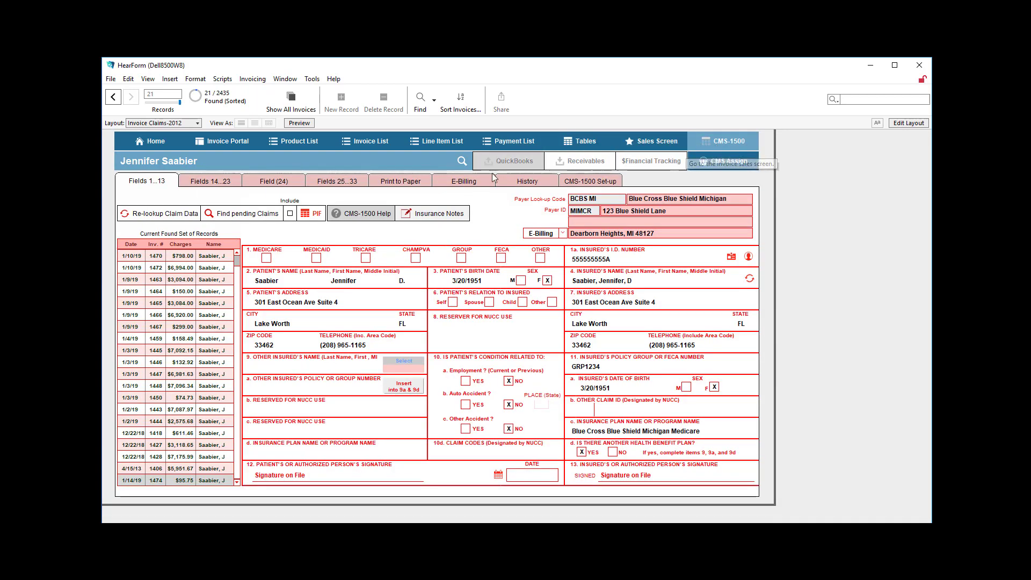
click(336, 182)
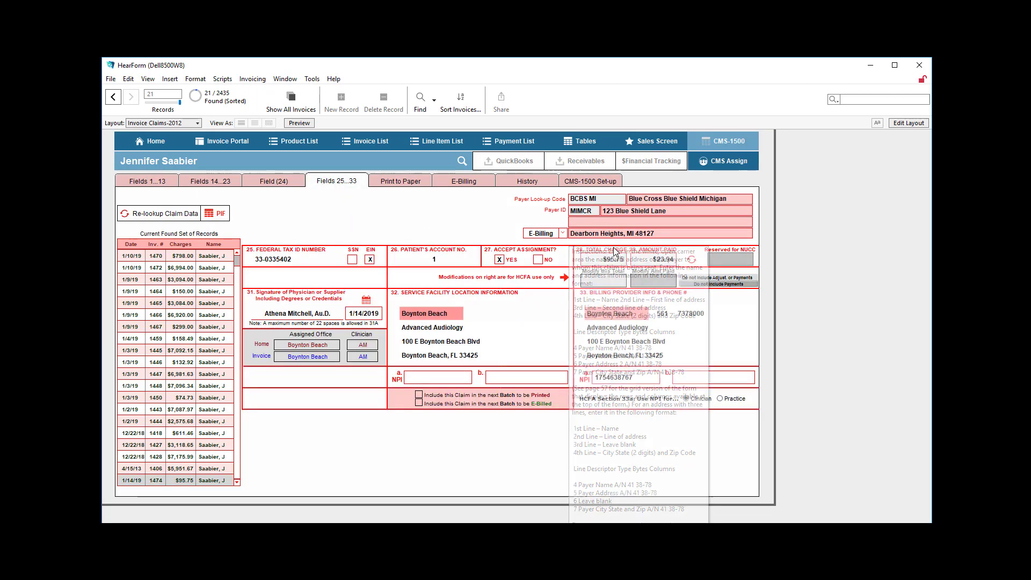
mouse_move(609, 265)
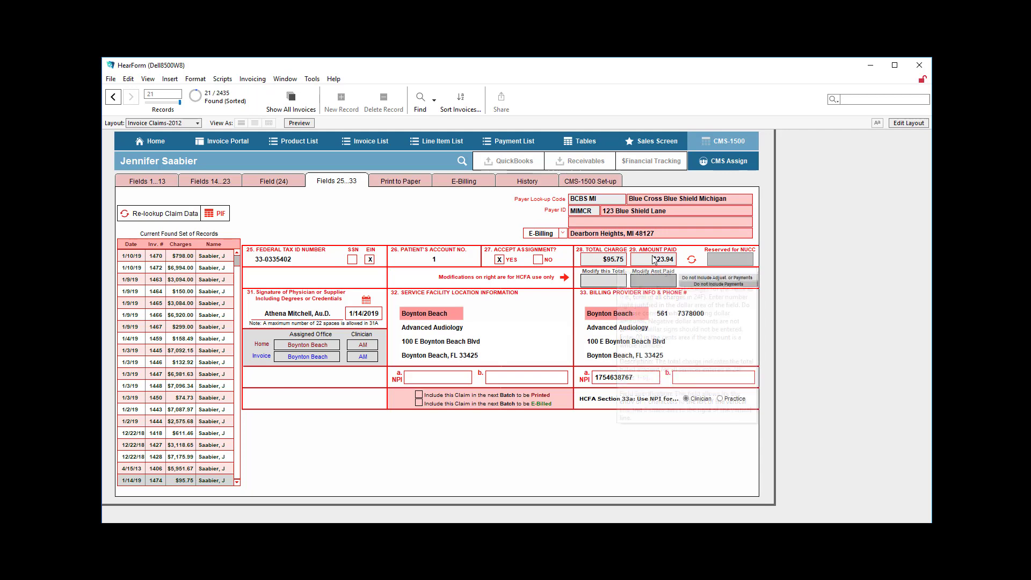
click(606, 182)
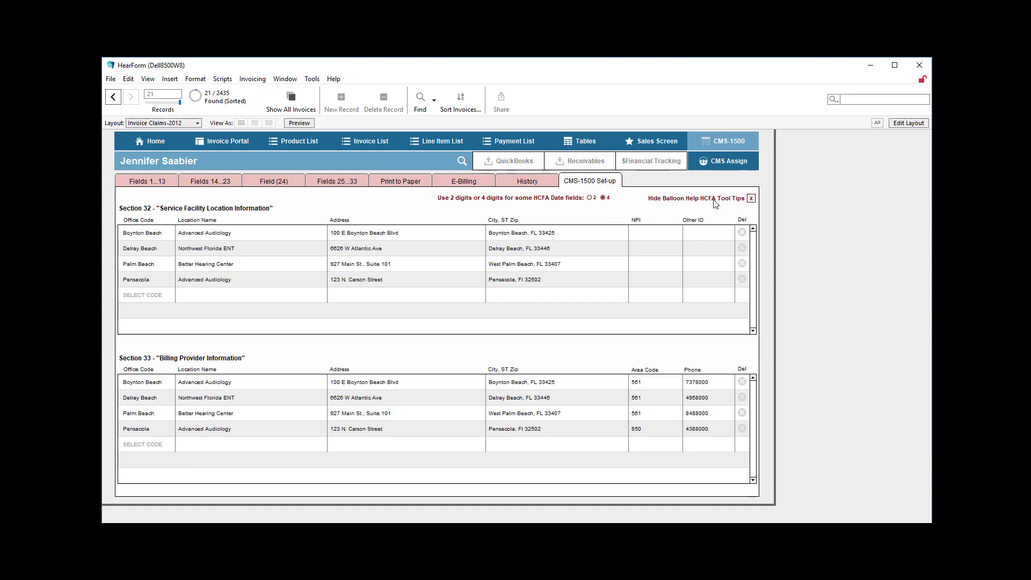
In claim fields 28 and 29, apply the override excluding payments, followed by the one excluding both adjustments and payments
click(345, 184)
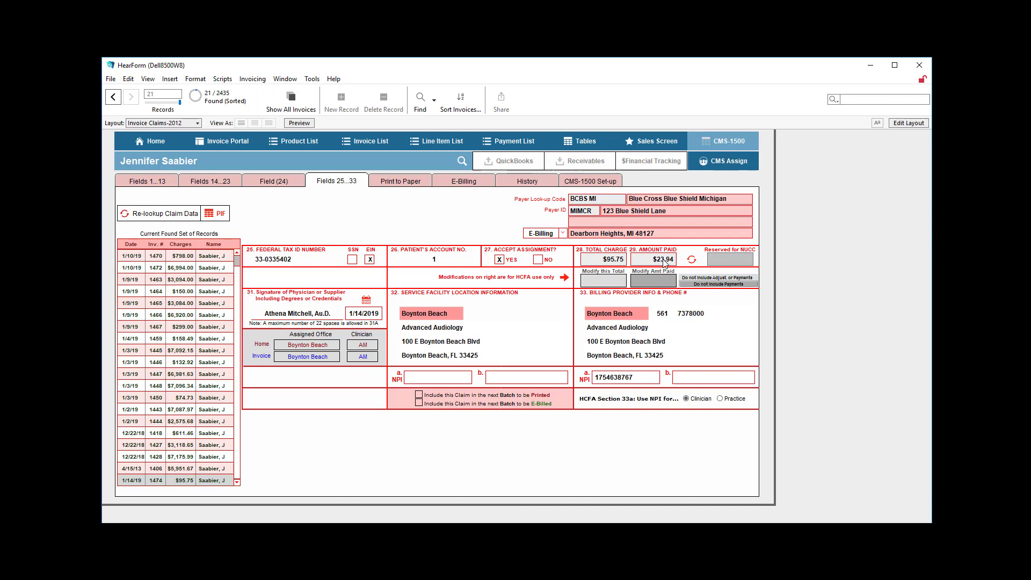
click(727, 286)
click(716, 278)
Compare the claim's field 24 line items and the invoice's sales screen with the totals in fields 28 and 29
click(274, 183)
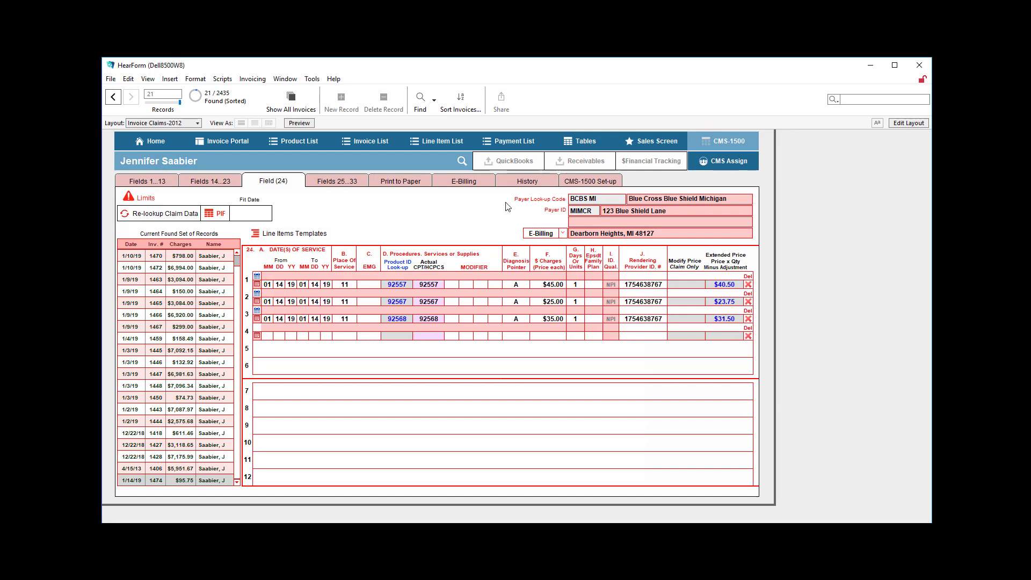
click(674, 144)
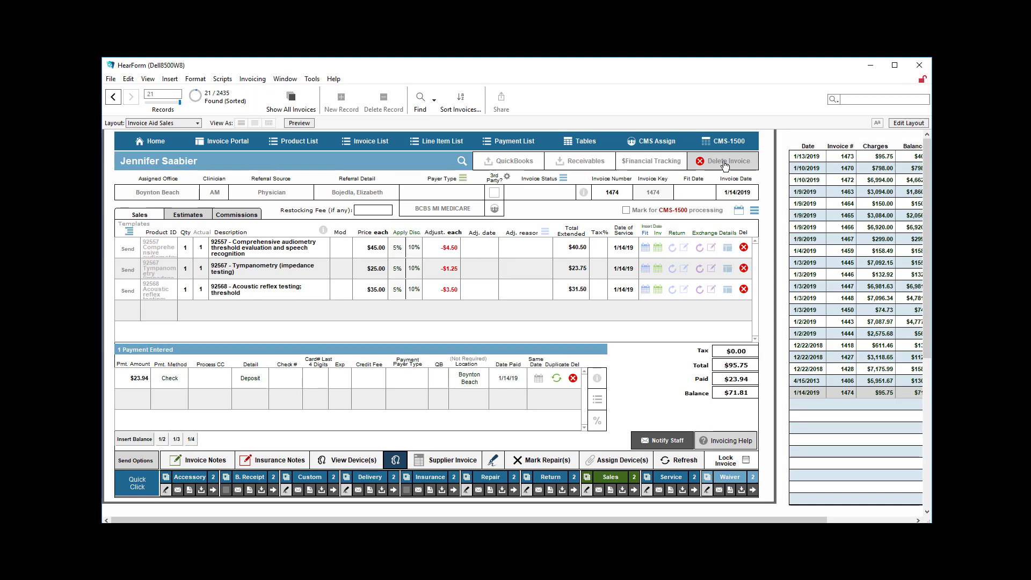
click(726, 141)
click(325, 182)
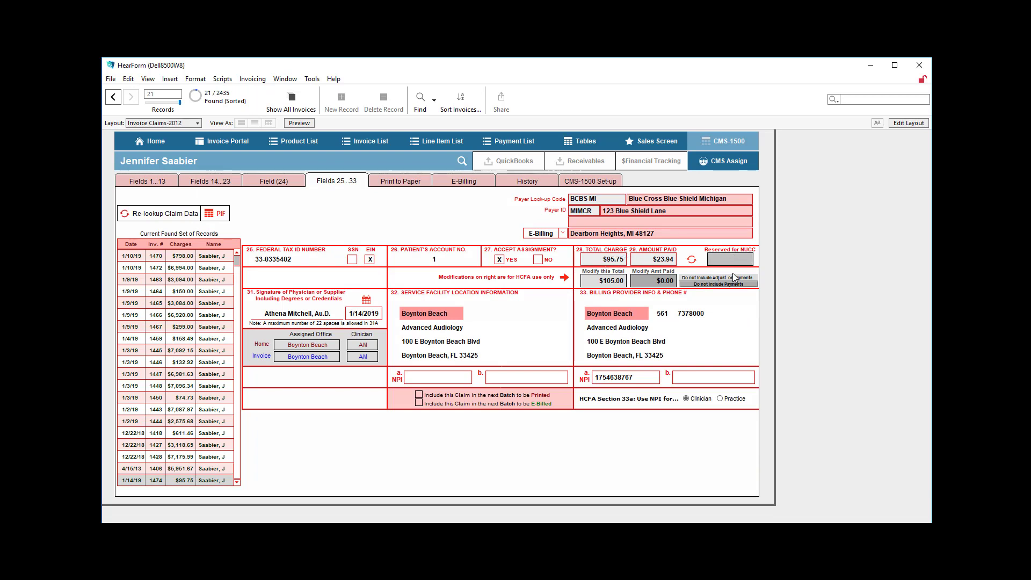
click(742, 261)
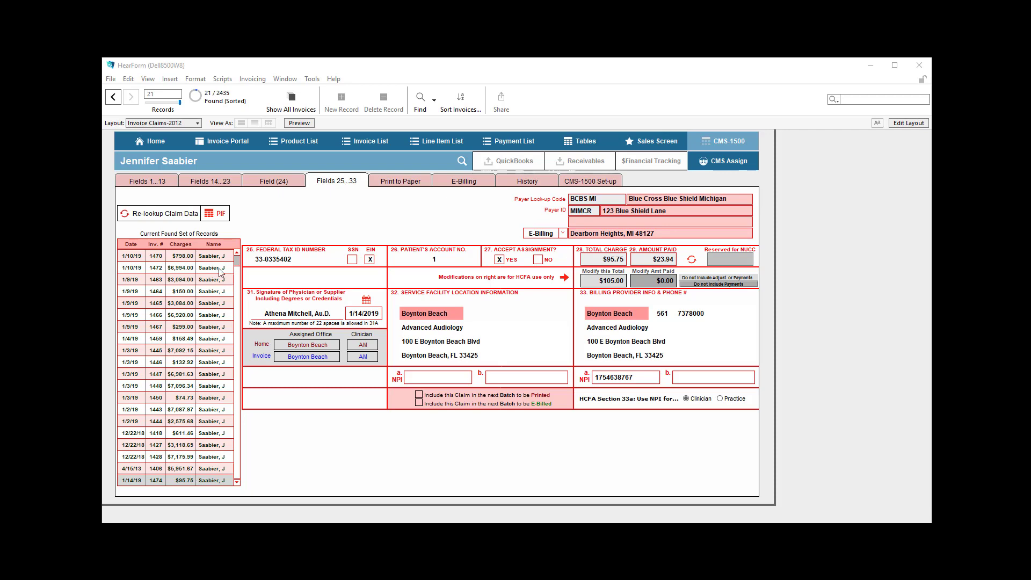
Find all pending claims and open fields 25 to 33 of the first one
click(167, 184)
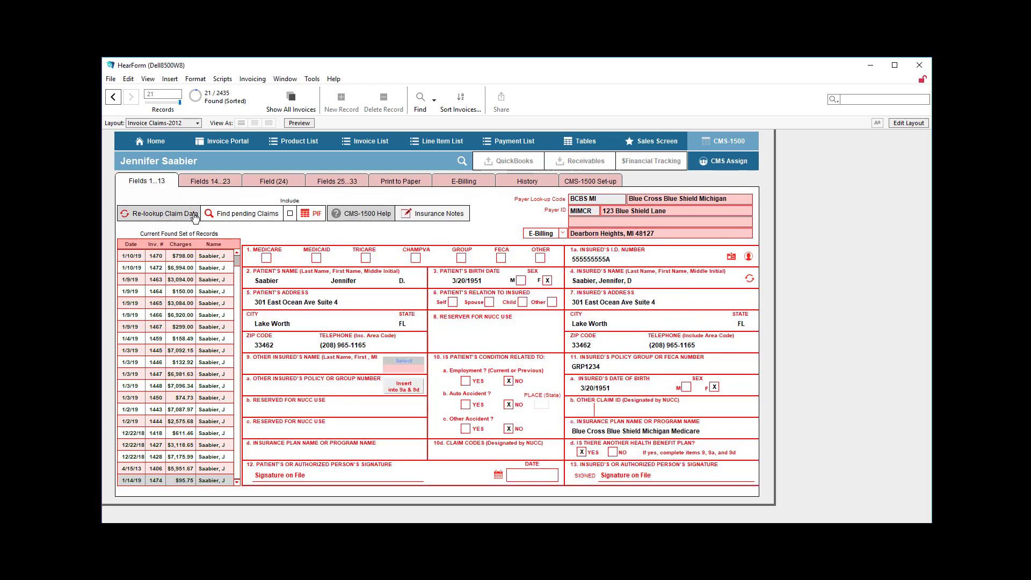
click(214, 215)
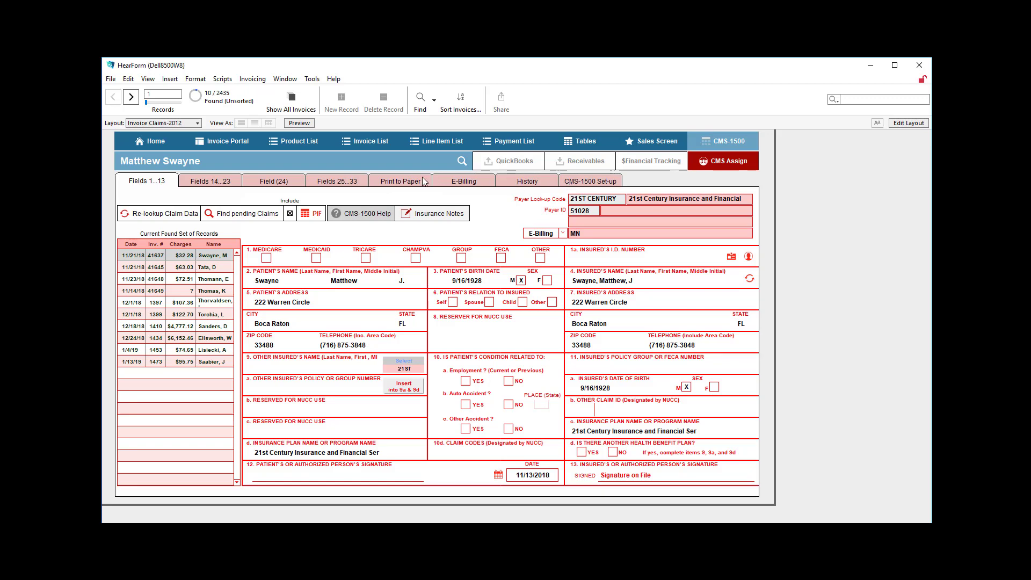
click(450, 189)
click(337, 183)
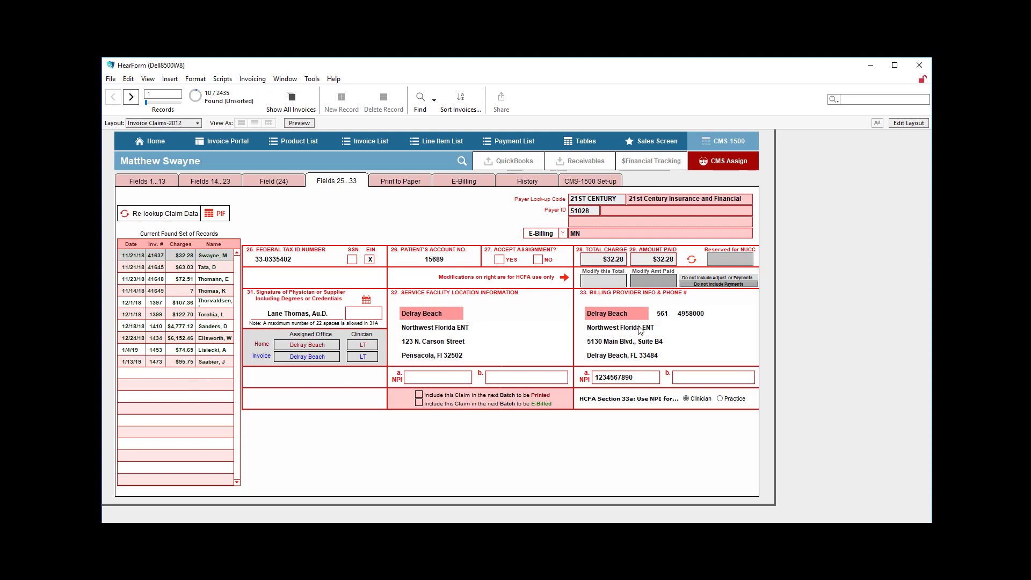
Check the federal tax ID in field 25 against the practice set-up, including the Boynton Beach office's practice NPI
click(315, 262)
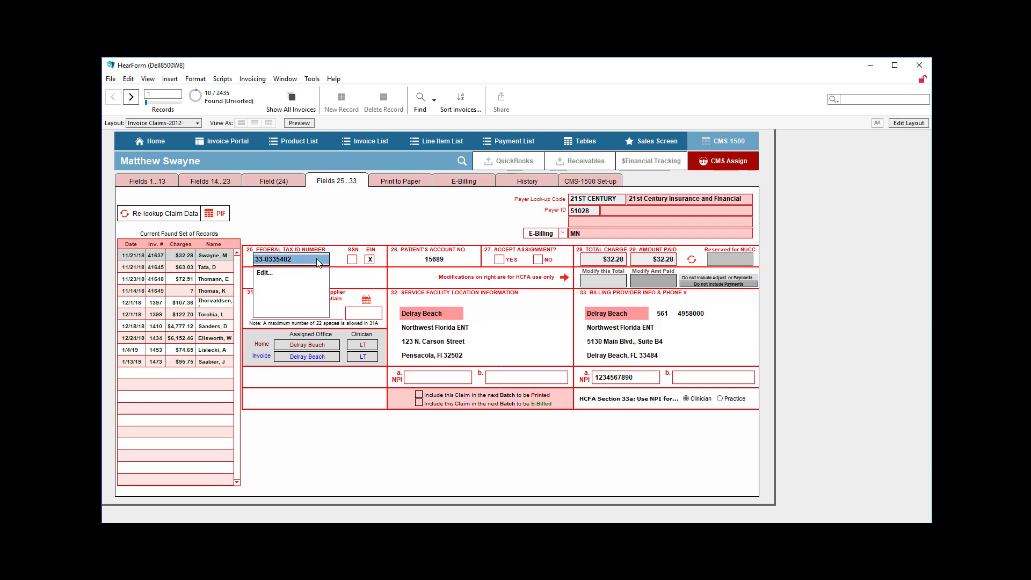
click(163, 138)
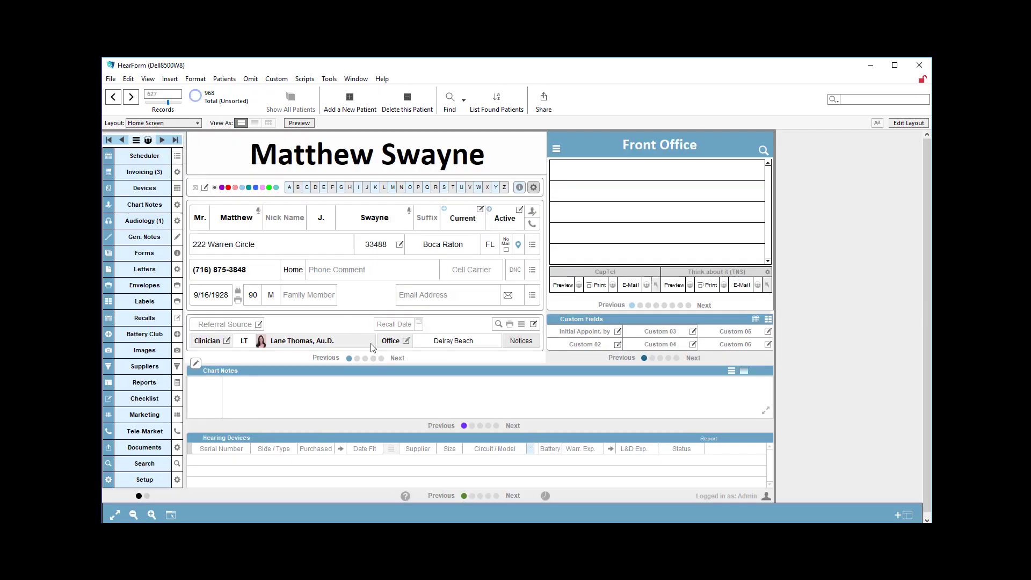
click(406, 341)
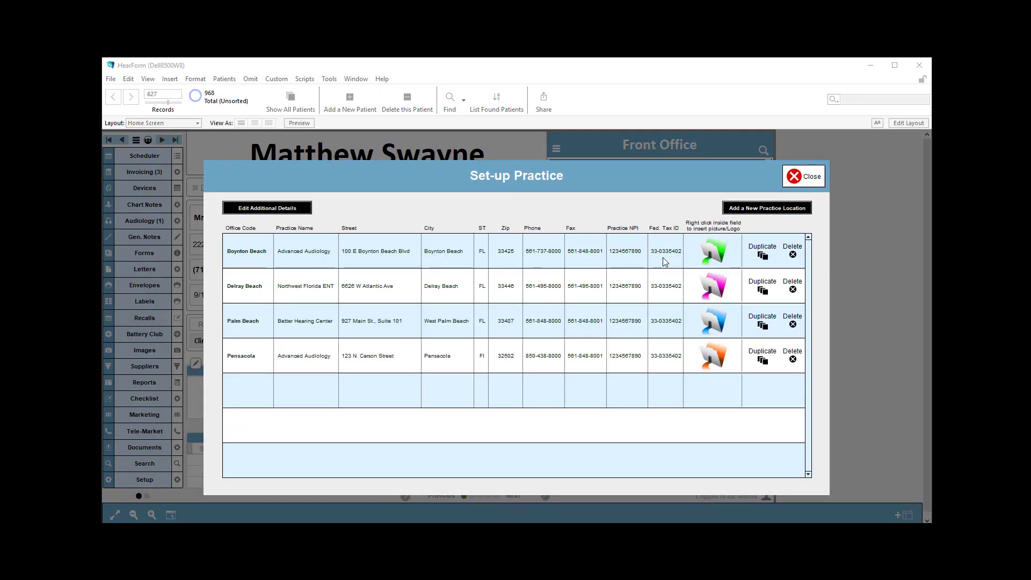
click(642, 252)
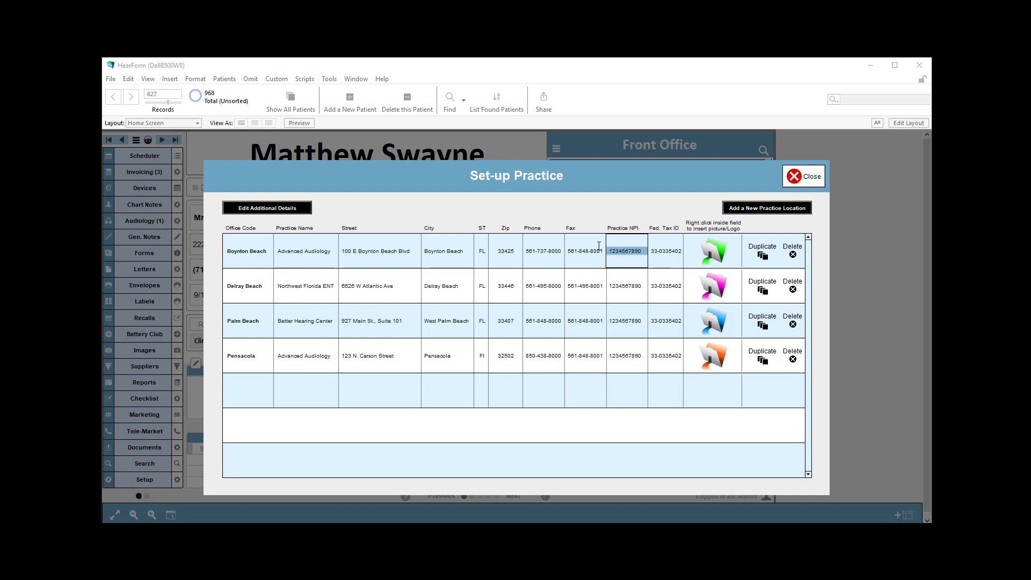
click(660, 255)
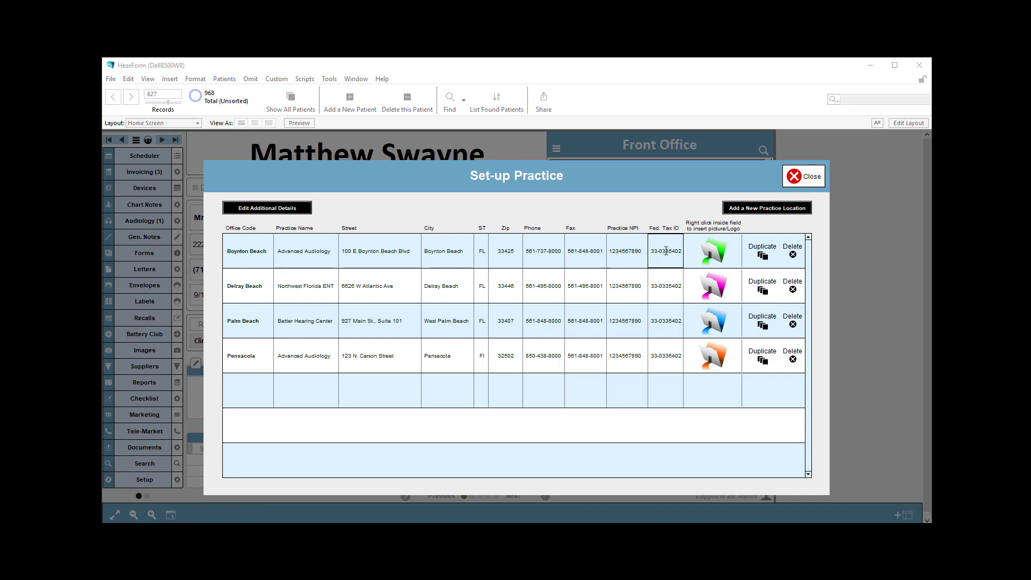
click(795, 183)
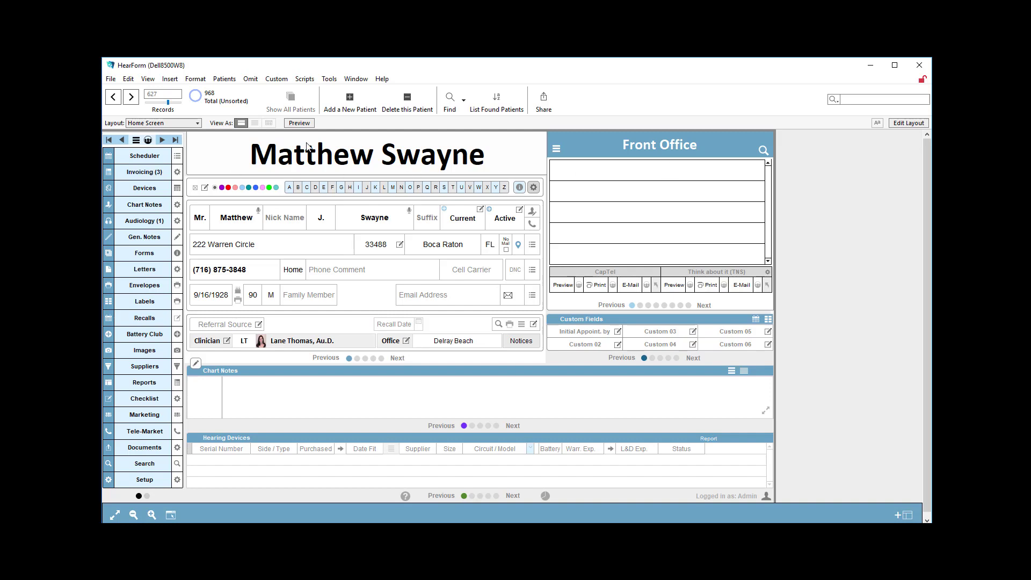
Reopen the patient's CMS-1500 claim at fields 25 to 33 and view the option to re-look up its data
click(146, 172)
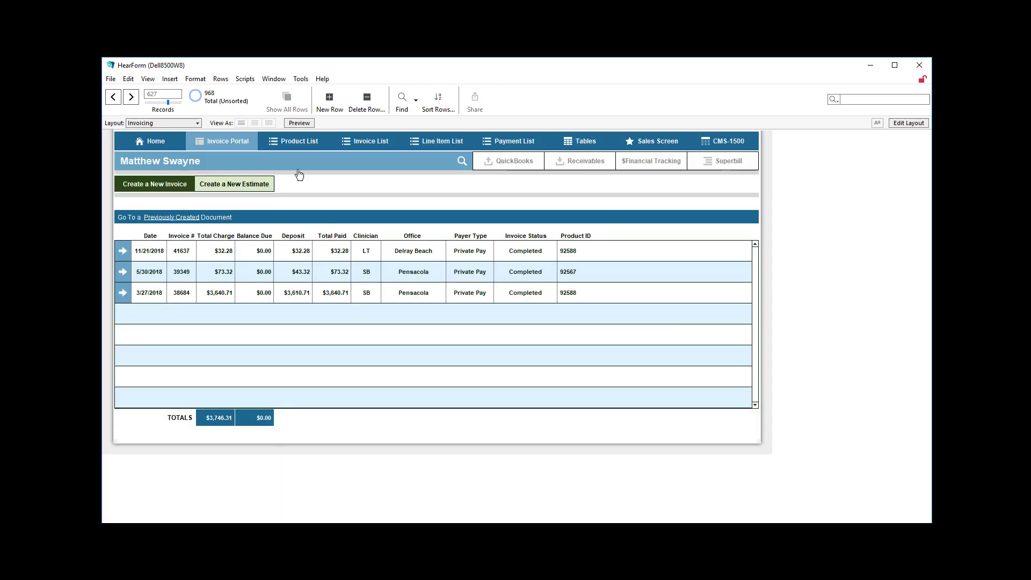
click(708, 142)
click(344, 182)
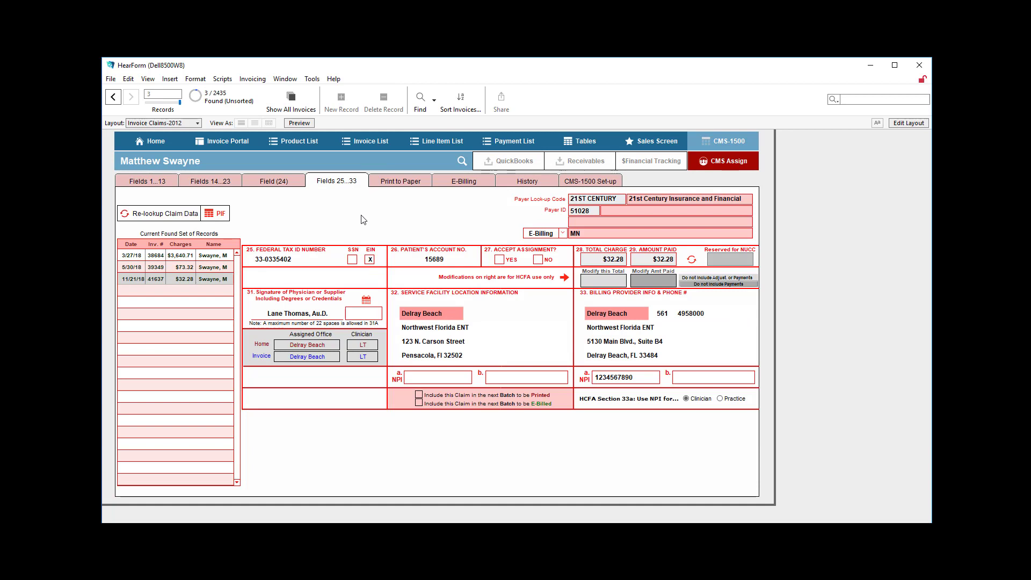
click(312, 261)
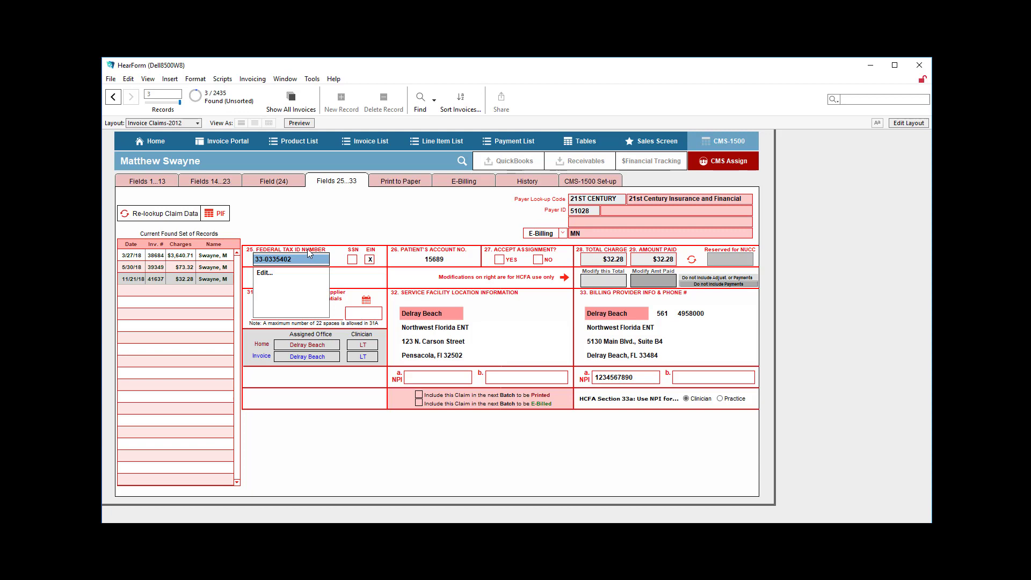
click(194, 218)
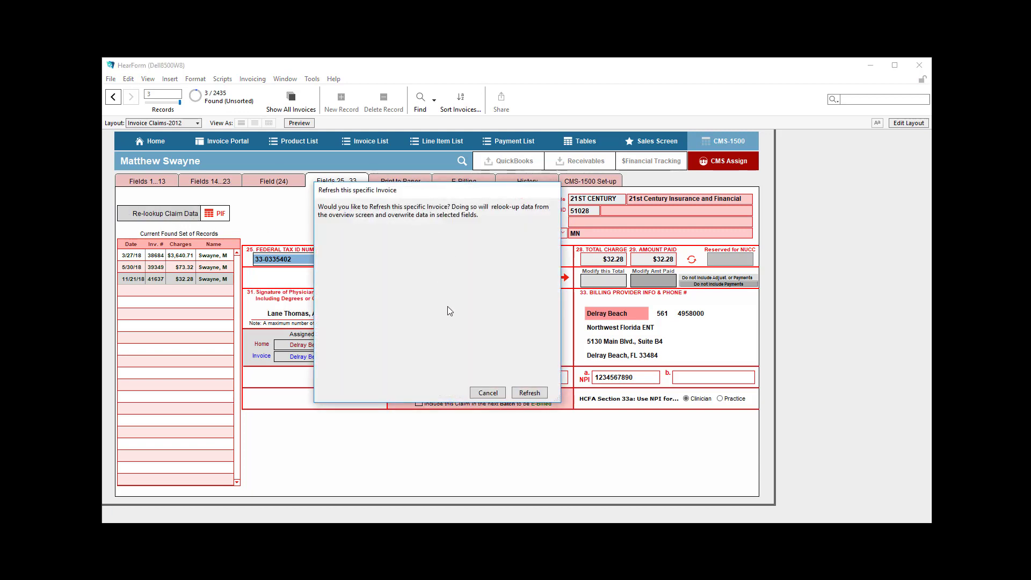
click(489, 393)
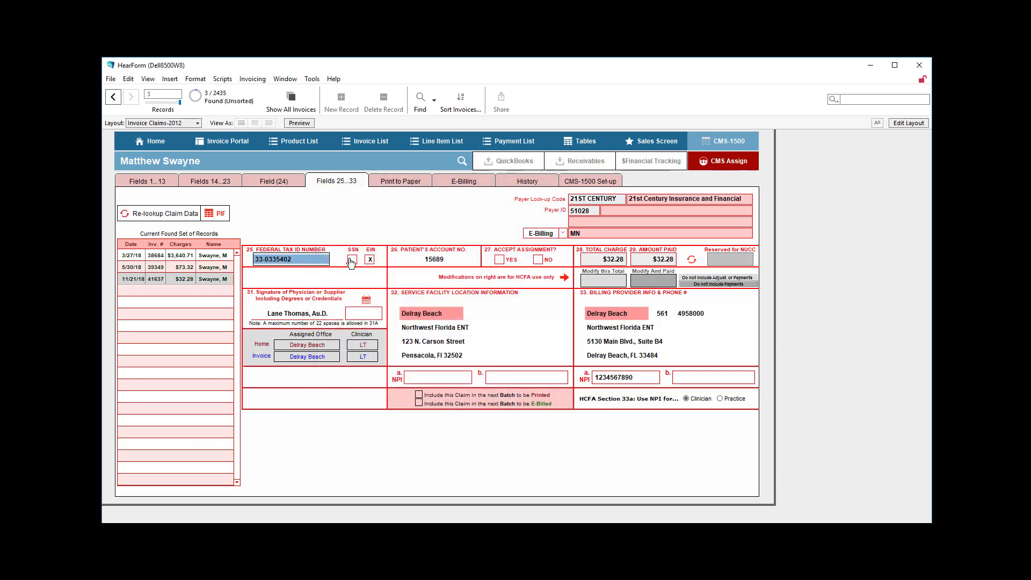
Try out the SSN and EIN markings for the federal tax ID in field 25
click(355, 261)
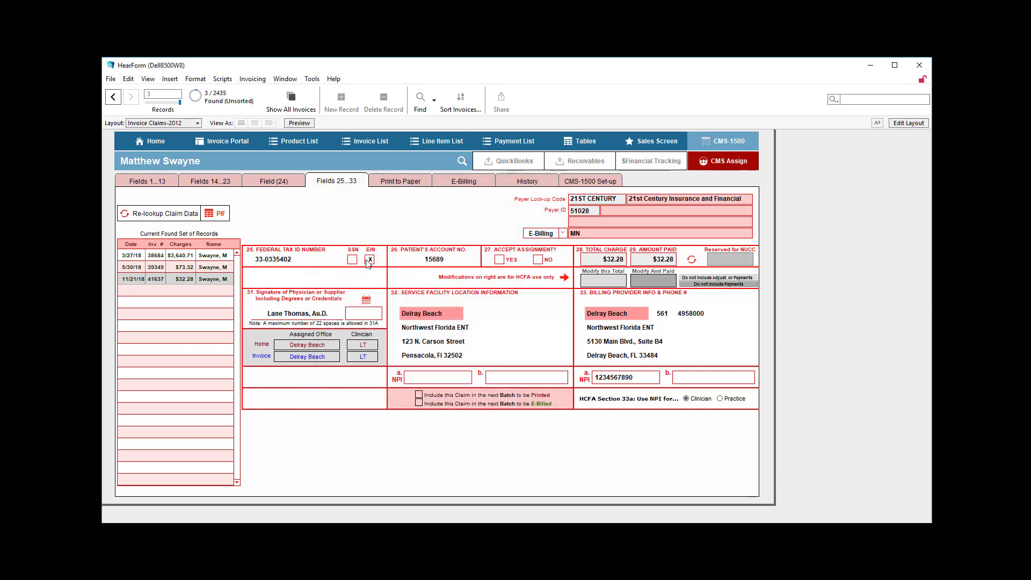
click(370, 261)
click(370, 260)
Select the patient's account number in field 26 and mark Accept Assignment as Yes in field 27
drag(440, 261, 393, 260)
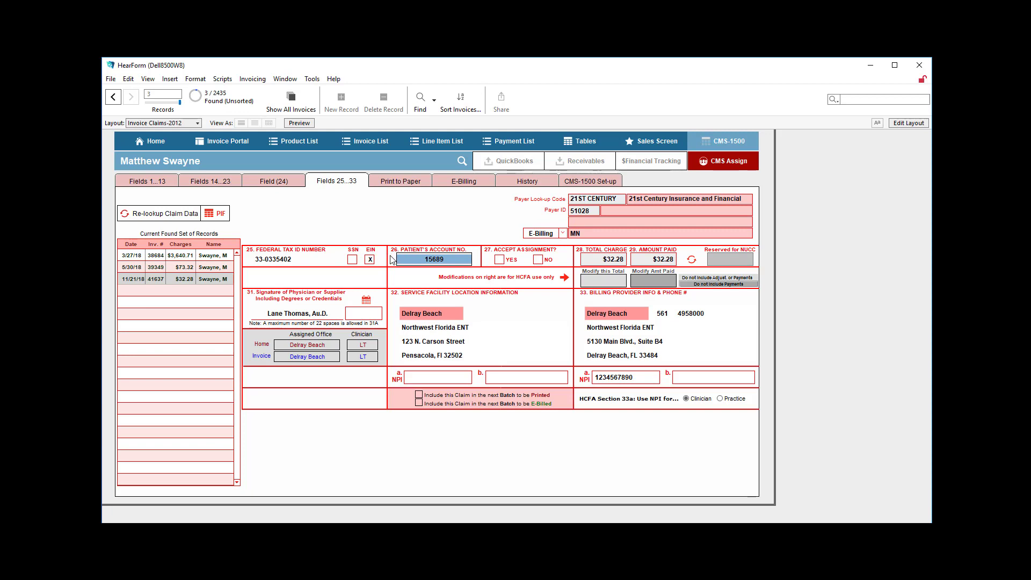
click(501, 261)
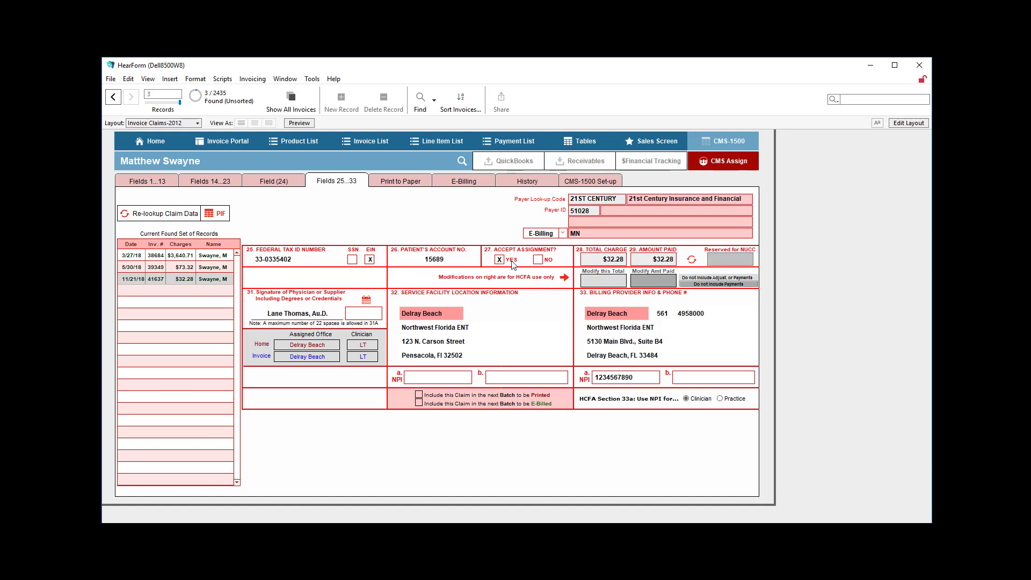
Review the signature choices in field 31 and the clinician assigned on the sales screen, and return to claim fields 25 to 33
click(330, 313)
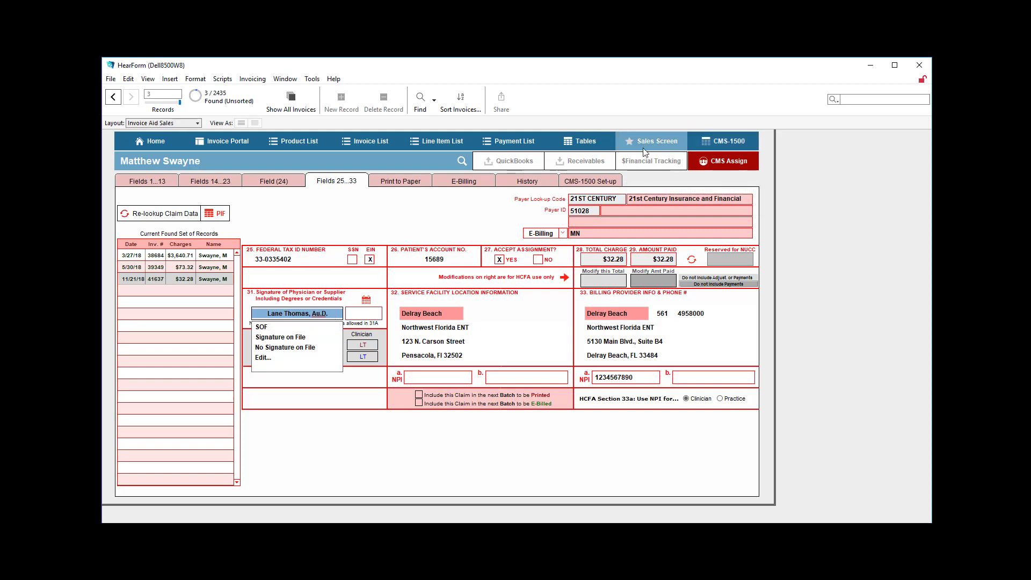
click(653, 142)
click(225, 194)
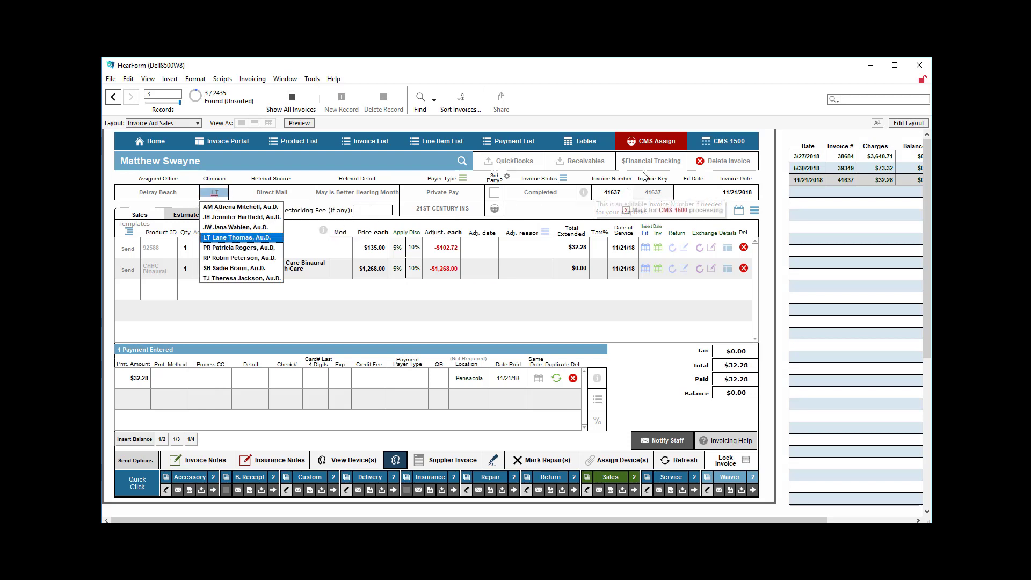
click(729, 141)
click(327, 183)
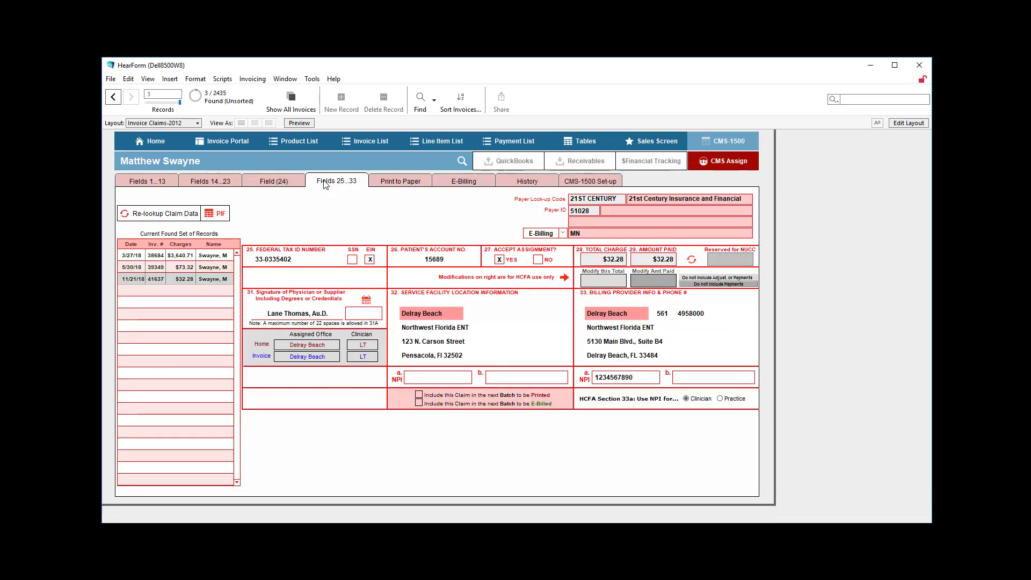
Date the field 31 signature 11/21/2018 and review the home and invoice choices for assigned office and clinician
click(368, 303)
click(322, 347)
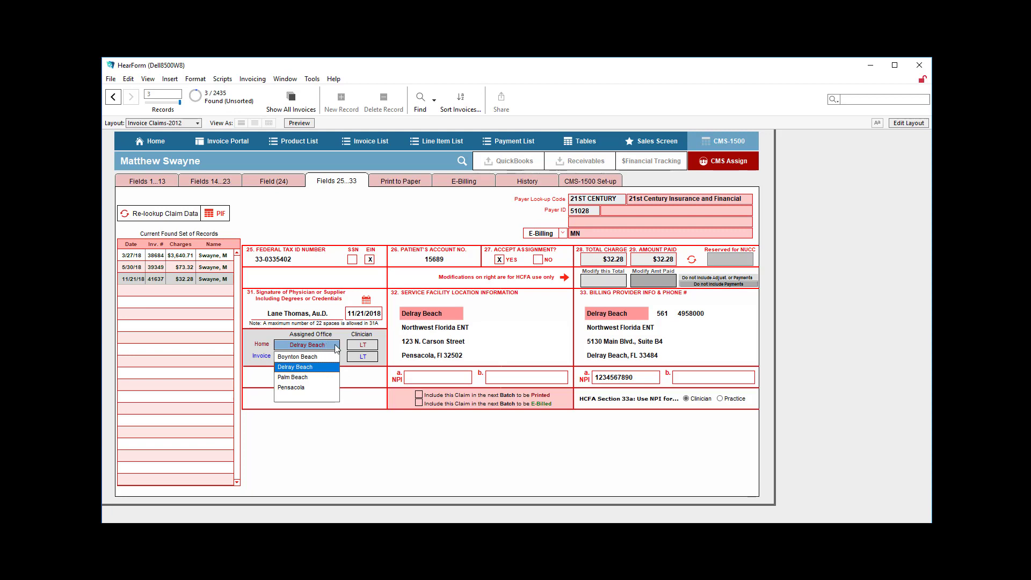
click(356, 346)
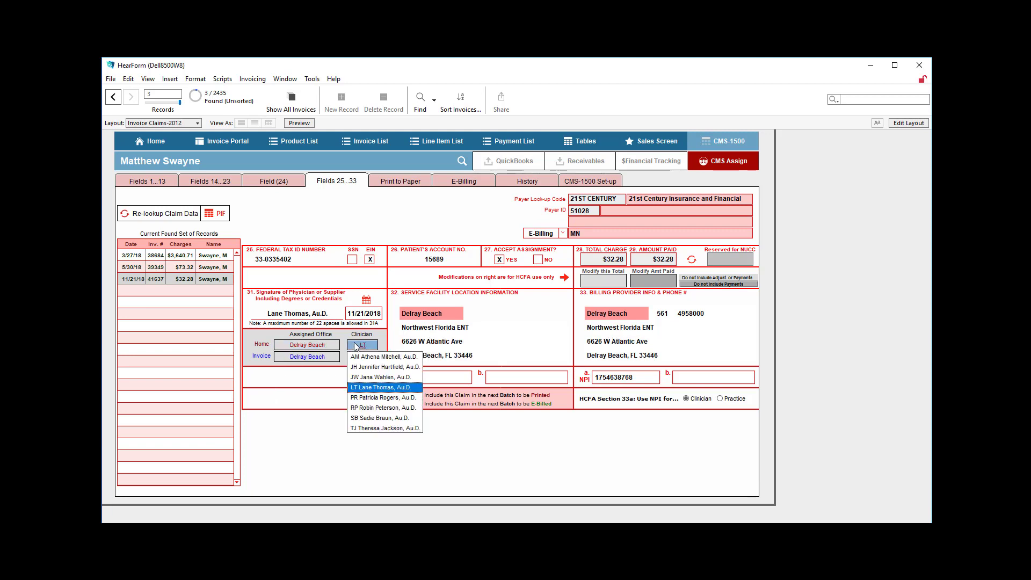
click(322, 358)
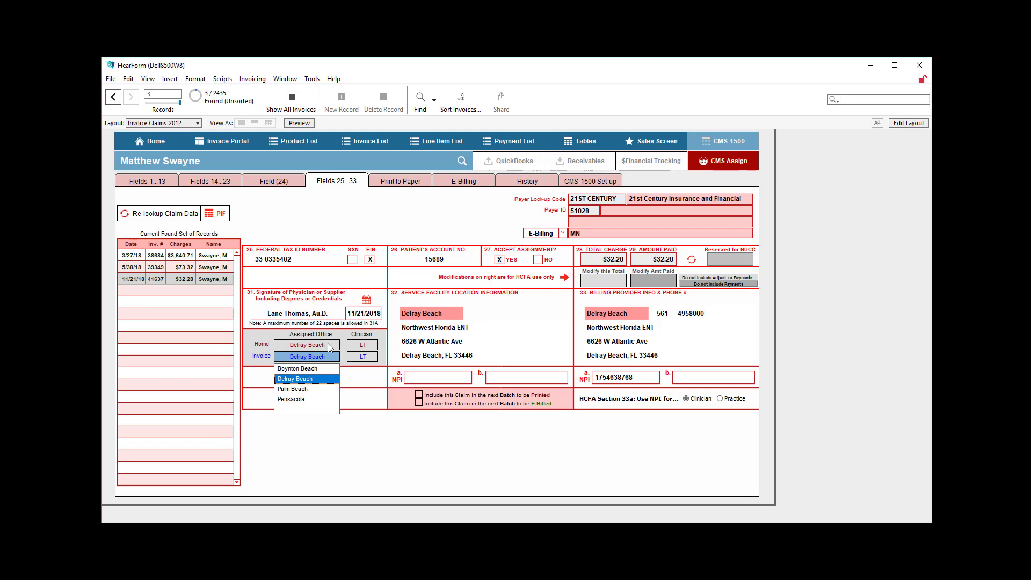
Set the home assigned office to Boynton Beach and check the home and invoice office selections
click(330, 347)
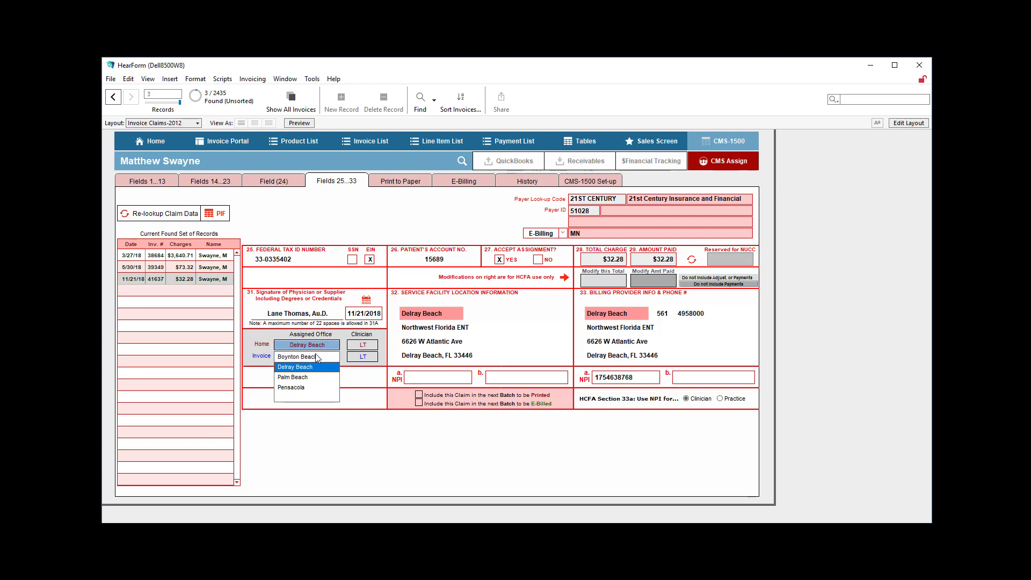
click(317, 358)
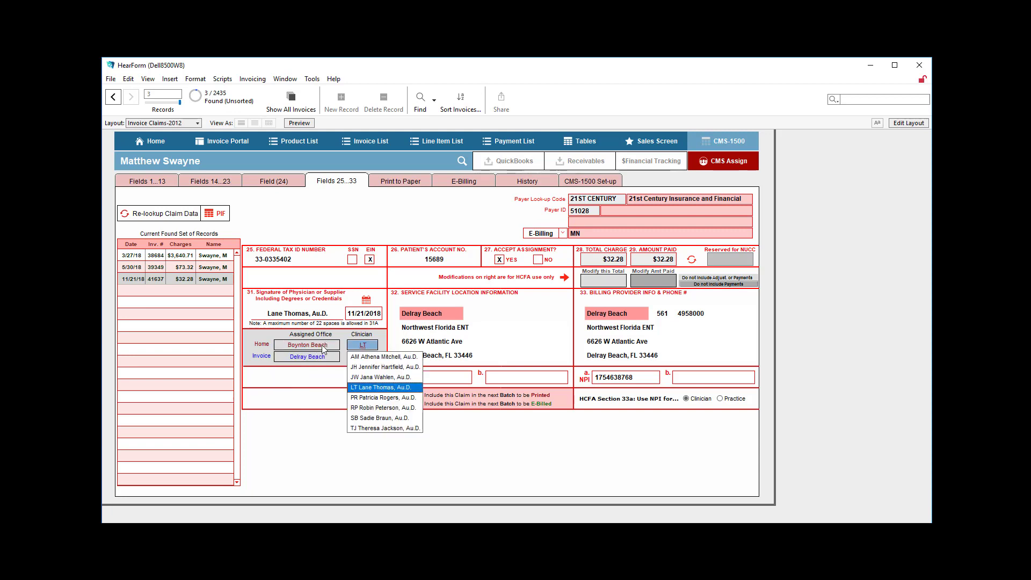
click(324, 357)
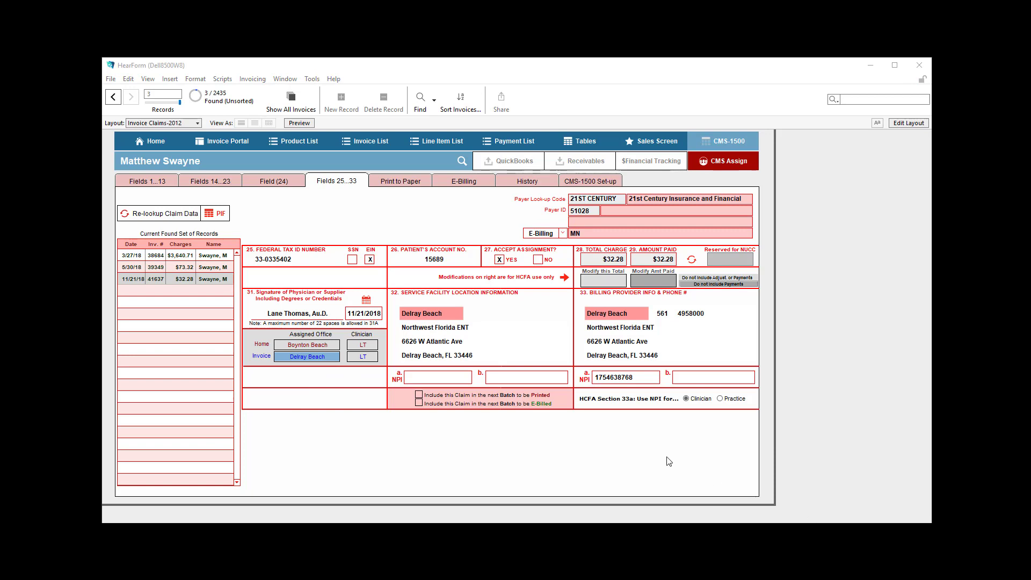
click(292, 346)
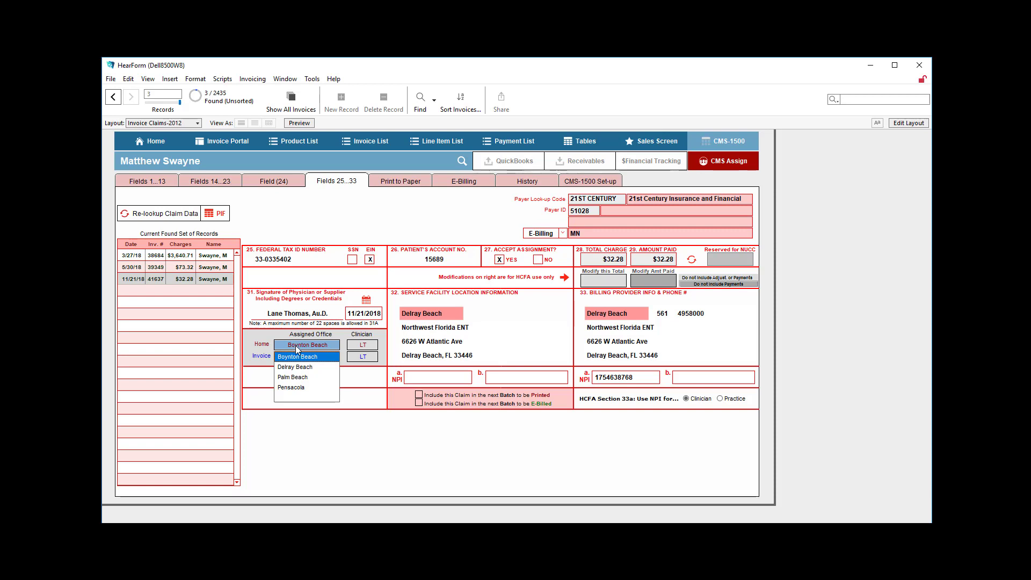
View the NPI choices in field 32a and set the service facility location to Boynton Beach Advanced Audiology
click(426, 381)
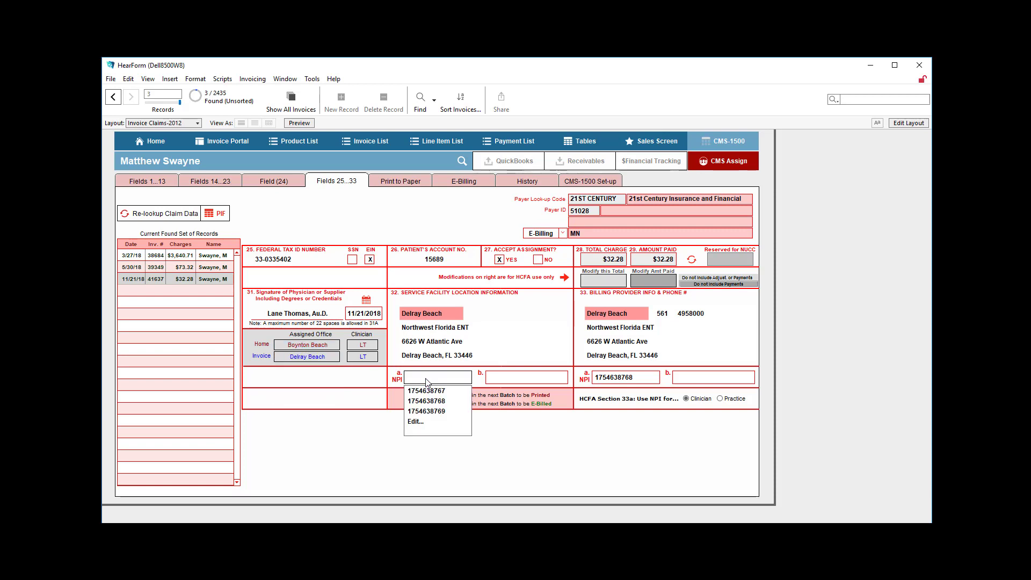
click(429, 317)
click(428, 329)
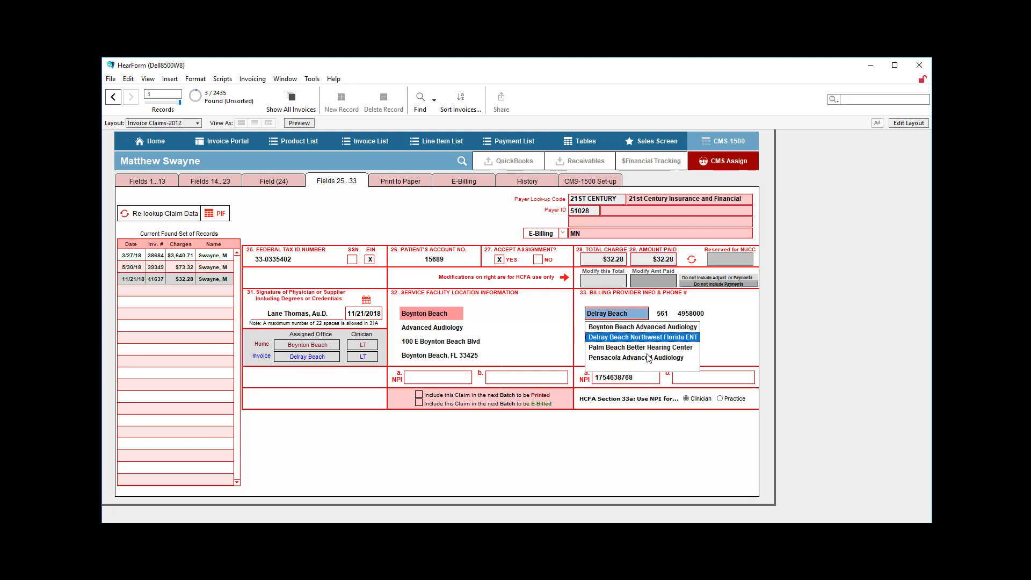
Clear the billing provider NPI in field 33a, select Clinician as its source, and refresh the claim's data for this invoice
click(693, 402)
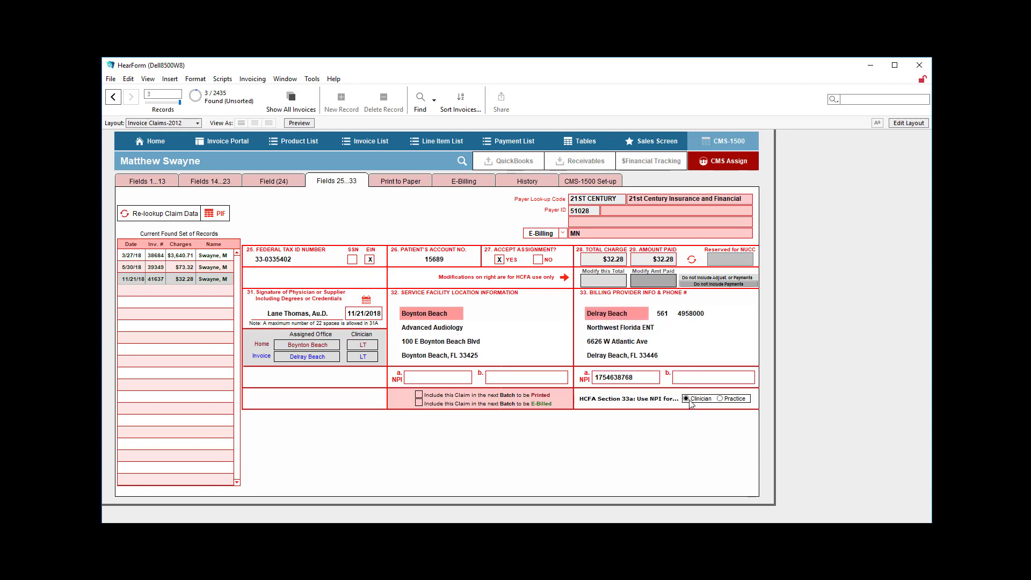
click(646, 382)
key(BackSpace)
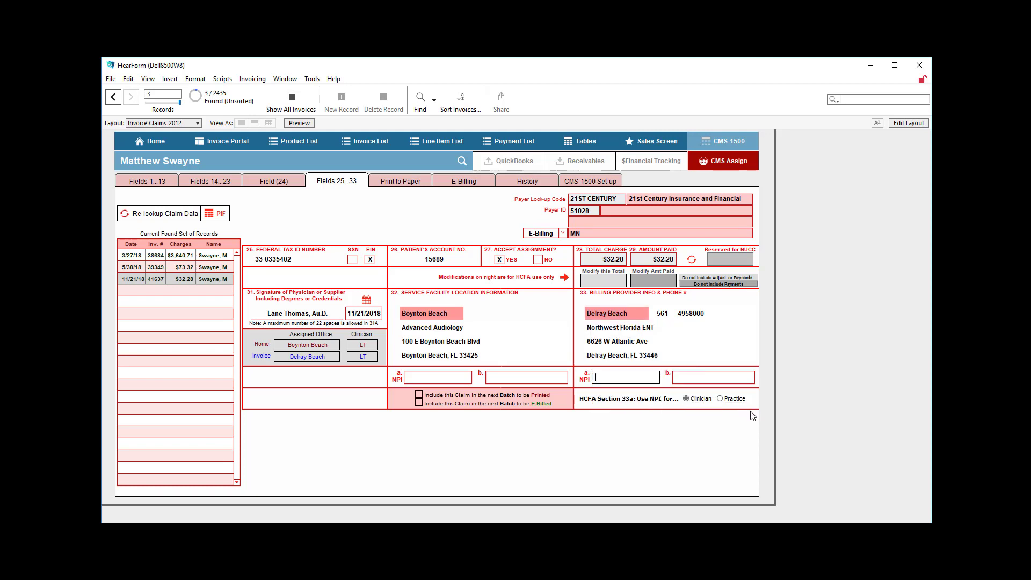
click(697, 400)
click(148, 216)
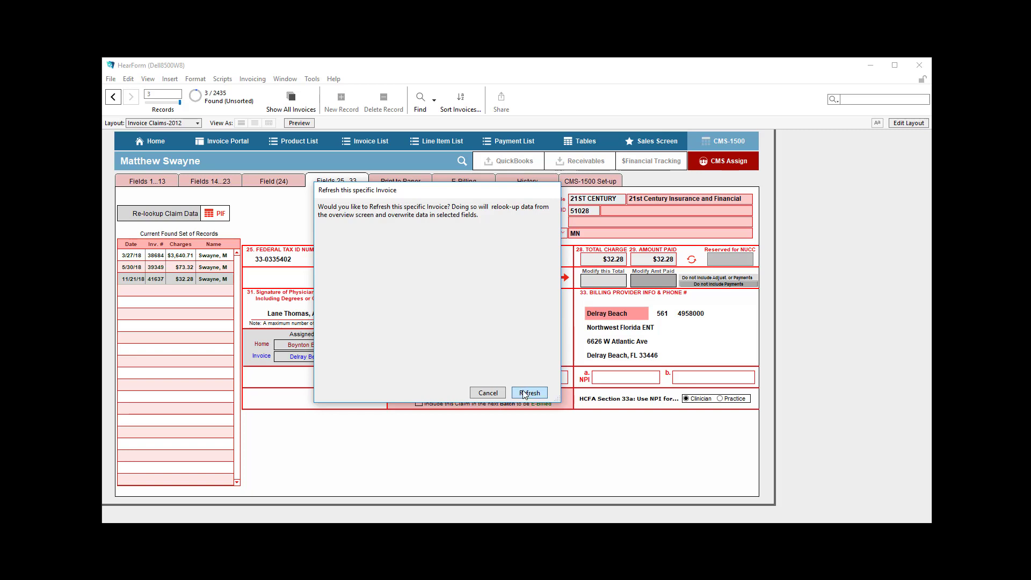
click(525, 394)
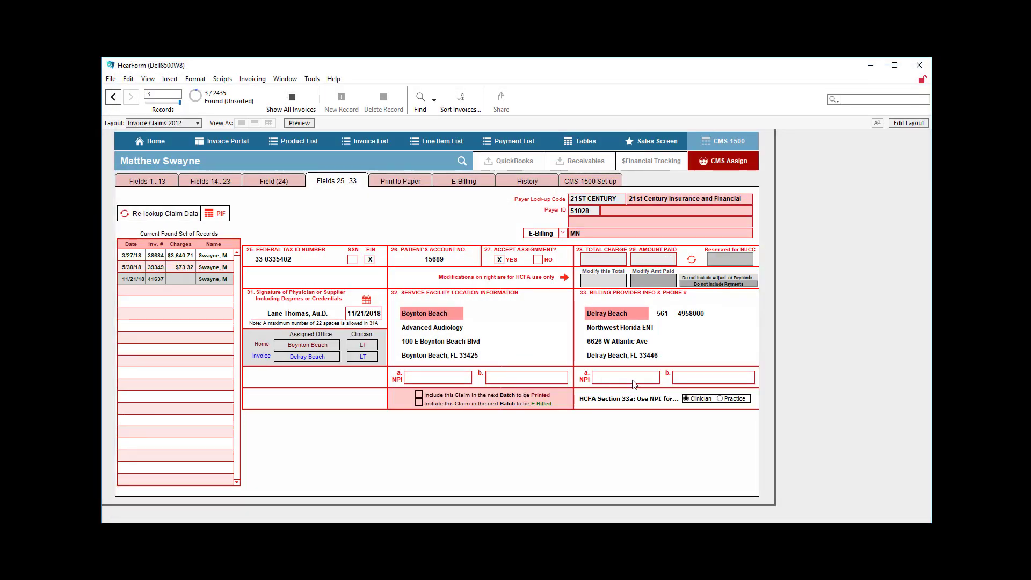
Assign the clinician with initials AM to both the home and invoice rows under field 31
click(374, 346)
click(369, 357)
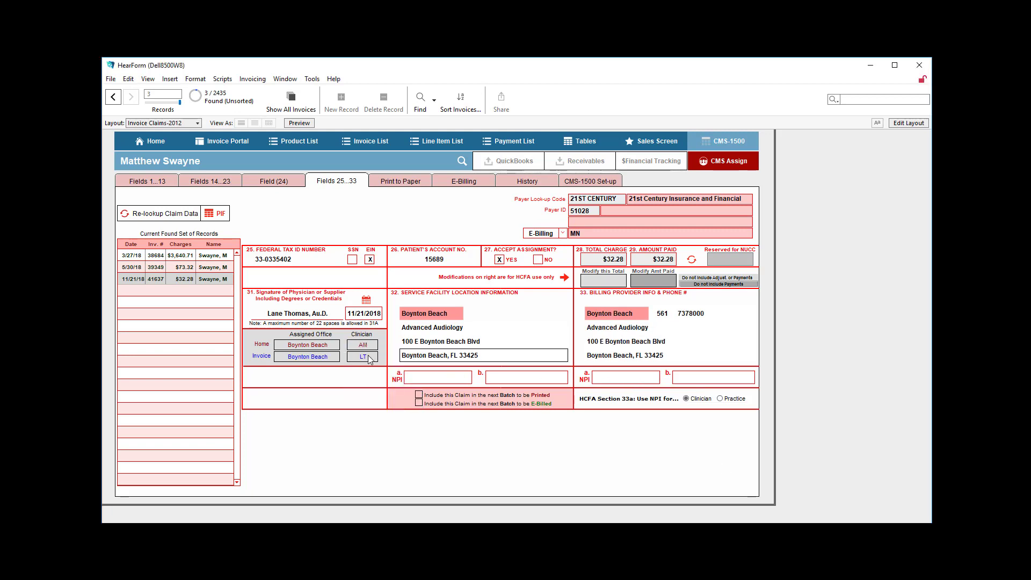
click(368, 359)
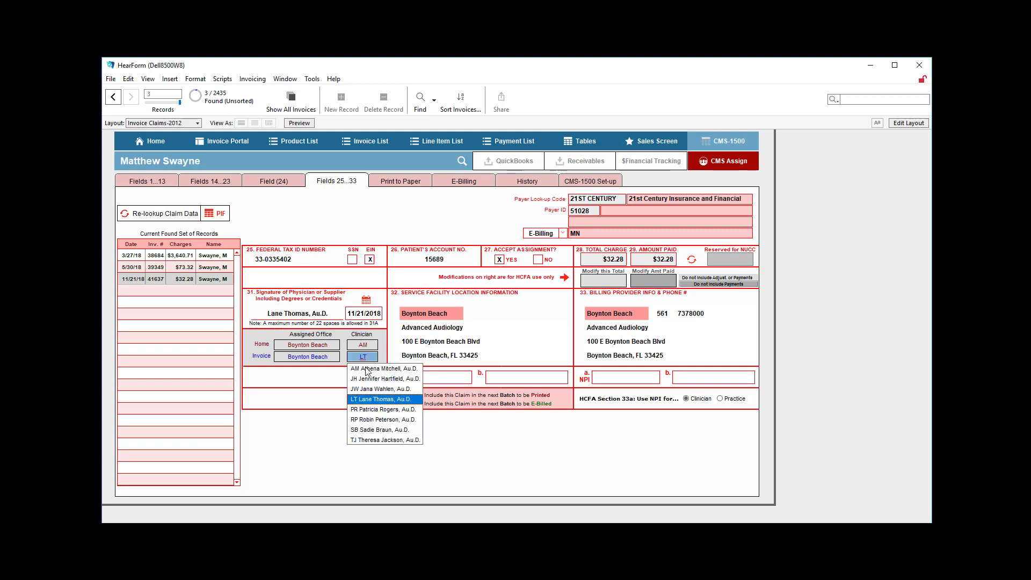
click(369, 367)
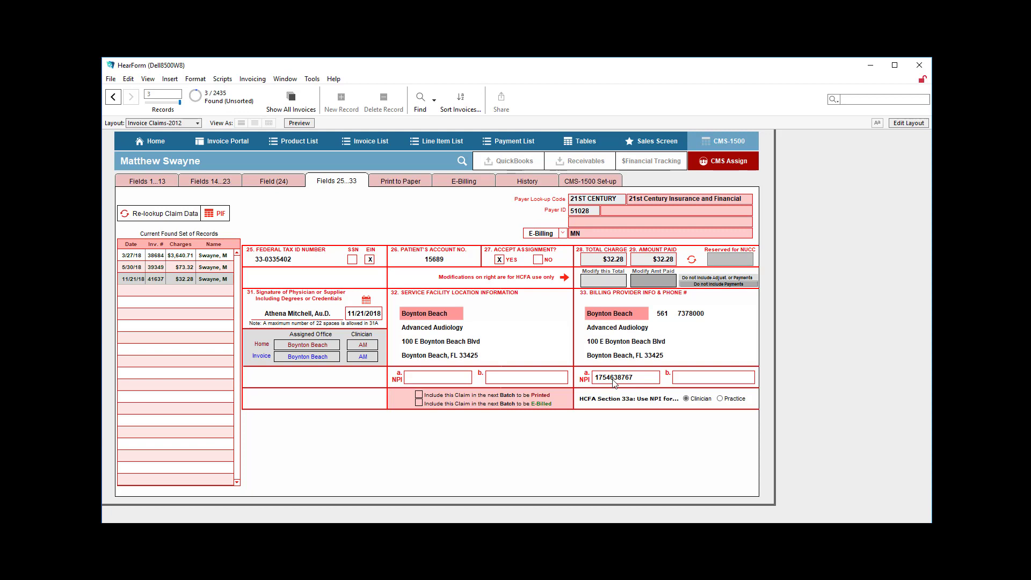
Set section 33a to use the Practice NPI, clear the current NPI, and refresh the claim's data for this invoice
click(721, 399)
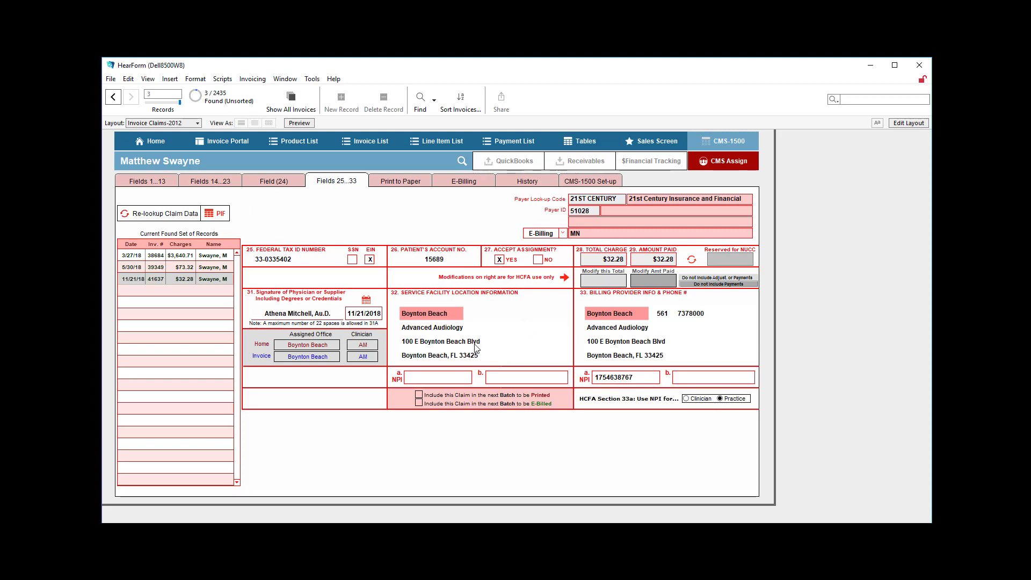
click(628, 379)
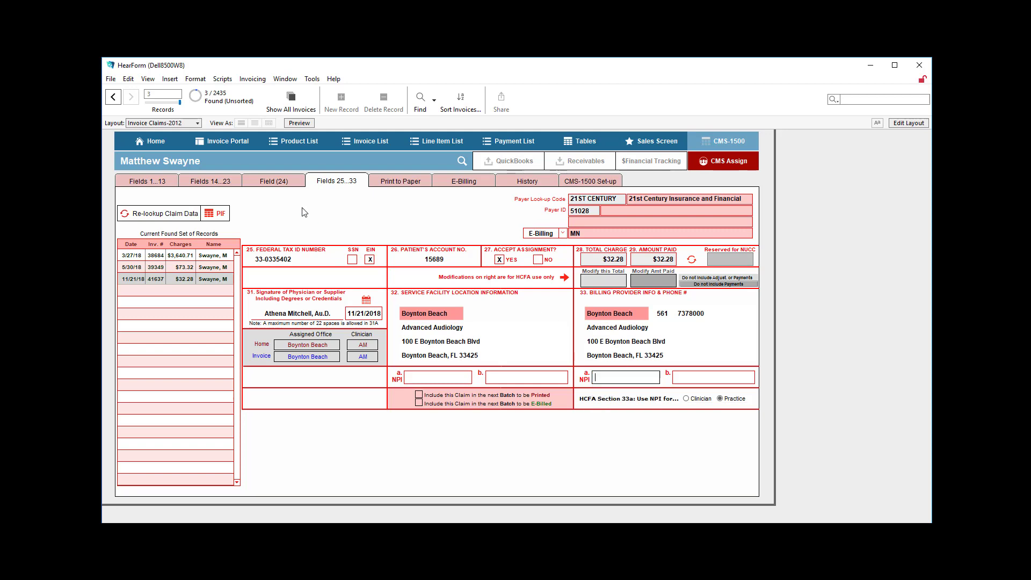
click(163, 213)
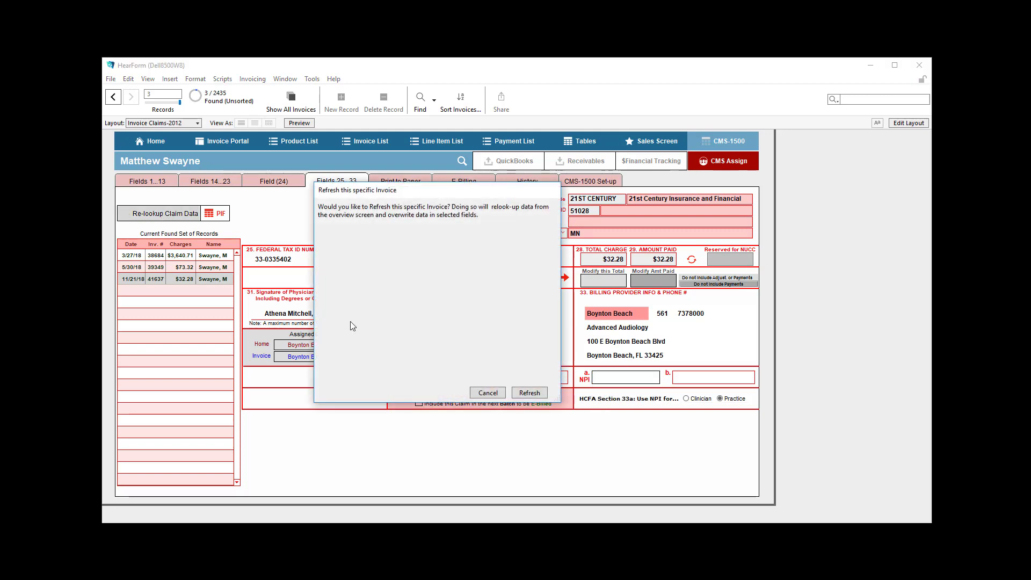
click(522, 395)
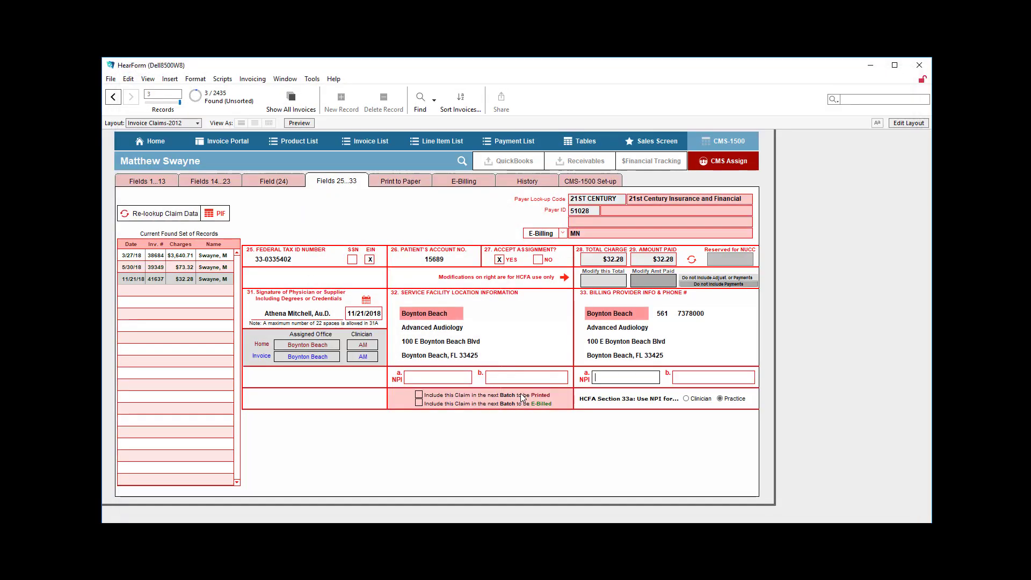
Set the invoice's assigned office to Delray Beach and compare the Clinician and Practice options for section 33a, leaving Practice selected
click(293, 356)
click(295, 379)
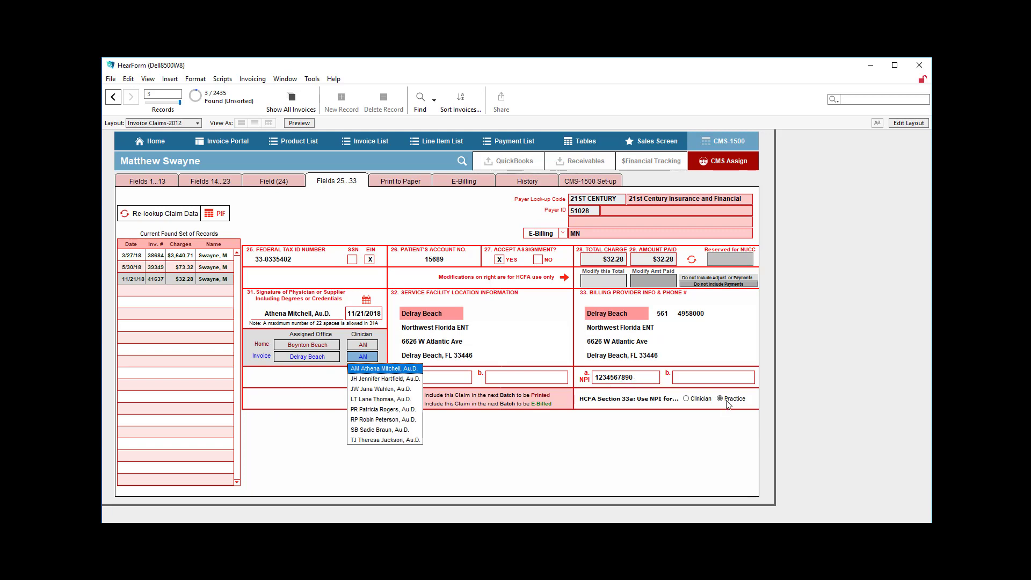
click(695, 402)
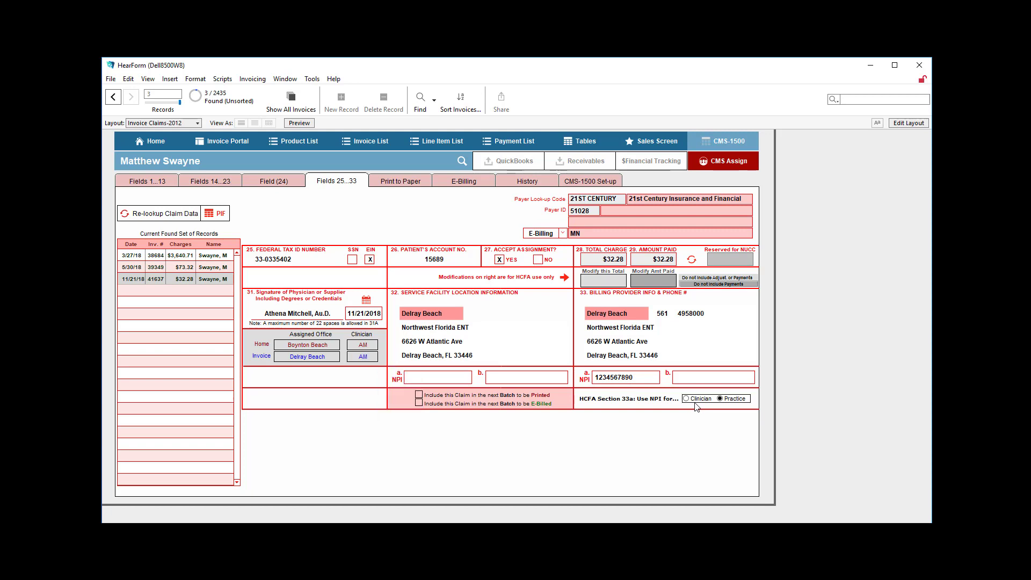
click(686, 399)
click(725, 400)
View the billing provider choices and try Boynton Beach Advanced Audiology and Delray Beach Northwest Florida ENT as the service facility in field 32
click(620, 317)
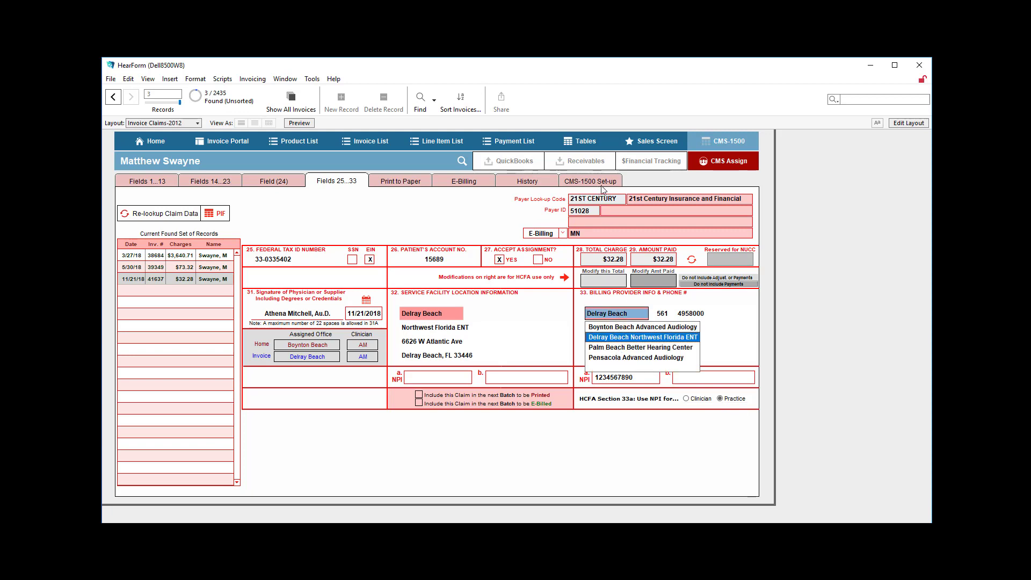
click(437, 316)
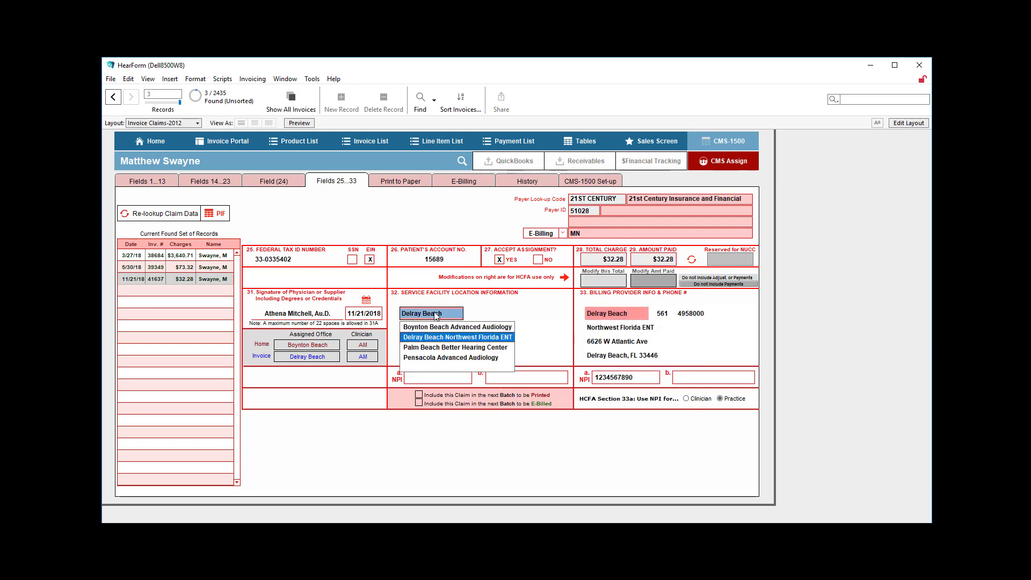
click(446, 328)
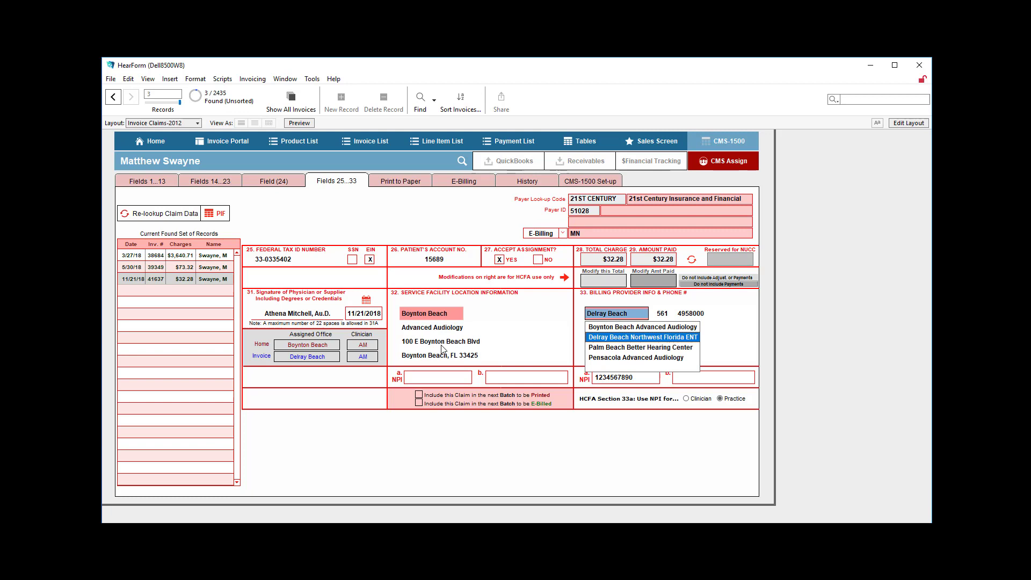
click(433, 313)
click(422, 337)
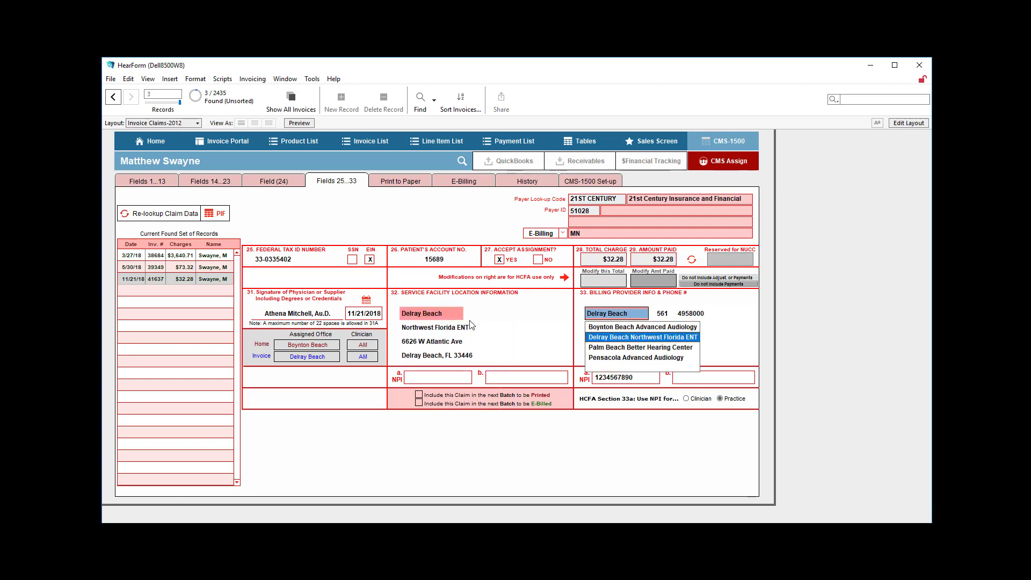
Set both the service facility in field 32 and the billing provider in field 33 to Palm Beach Better Hearing Center
click(432, 314)
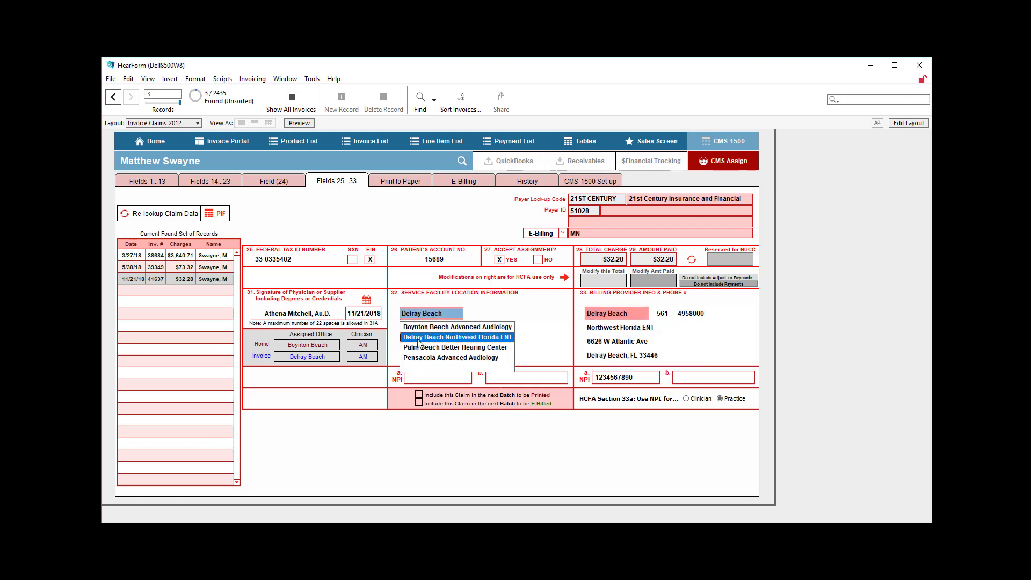
click(418, 347)
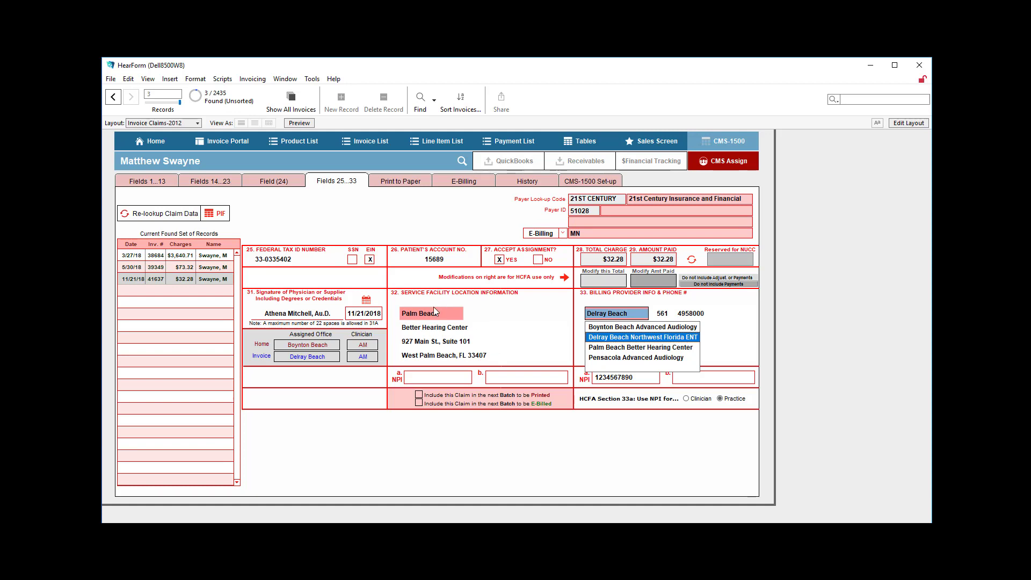
click(611, 347)
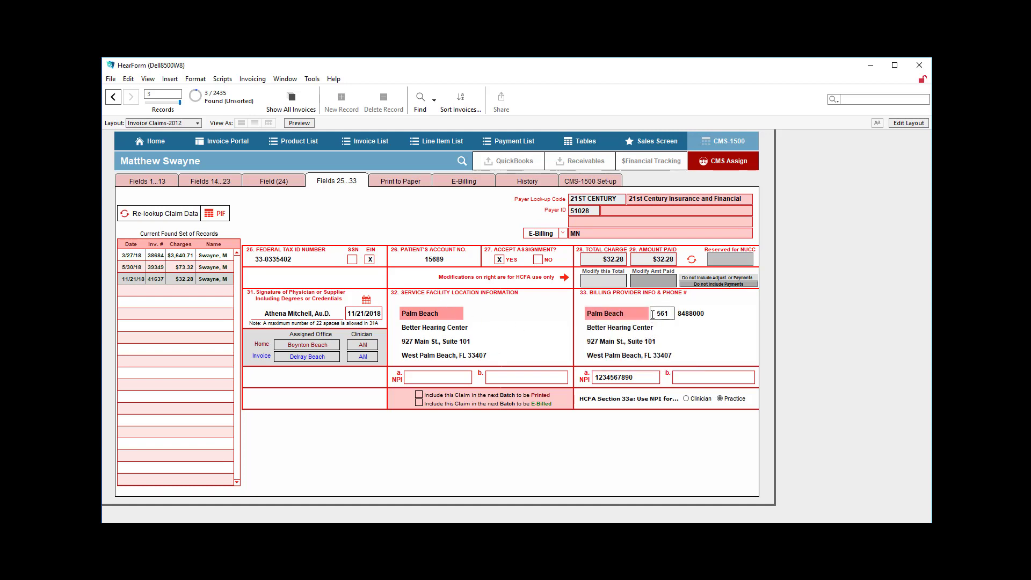
drag(657, 313, 674, 315)
Include this claim in the next printed and e-billed batches, and check its batch marks in the paper printing and e-billing lists
click(419, 395)
click(420, 397)
click(422, 182)
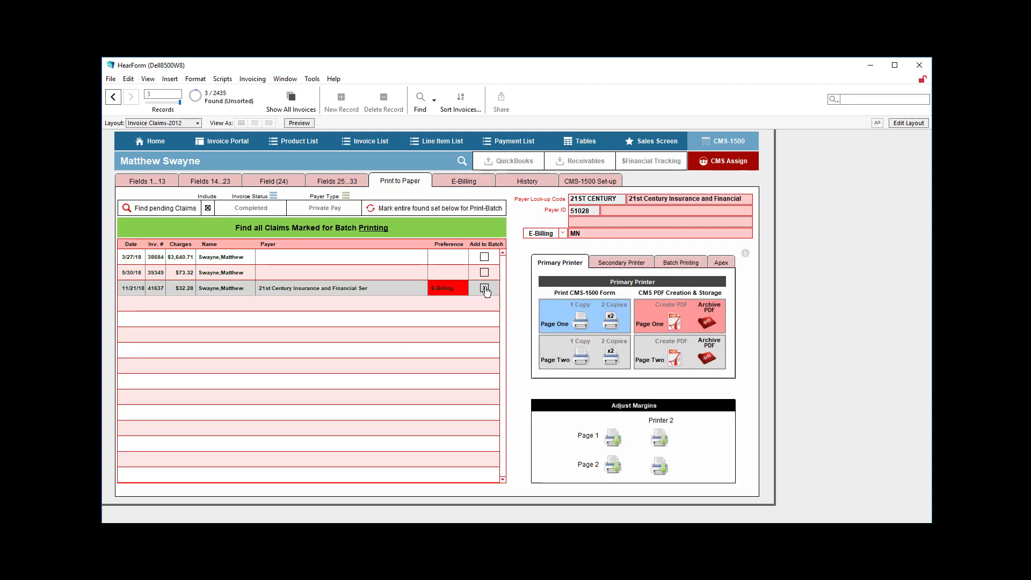
click(462, 185)
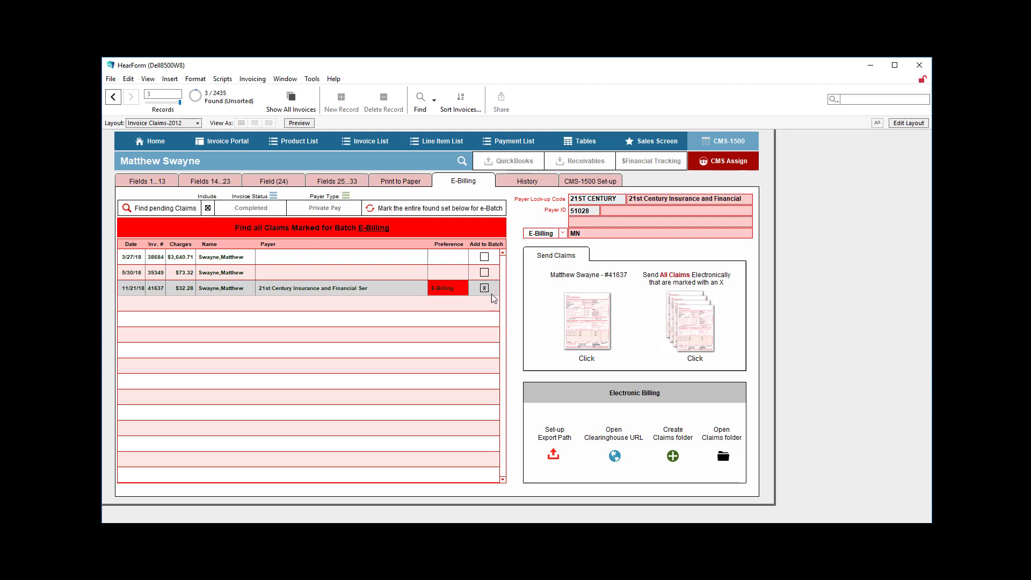
click(346, 183)
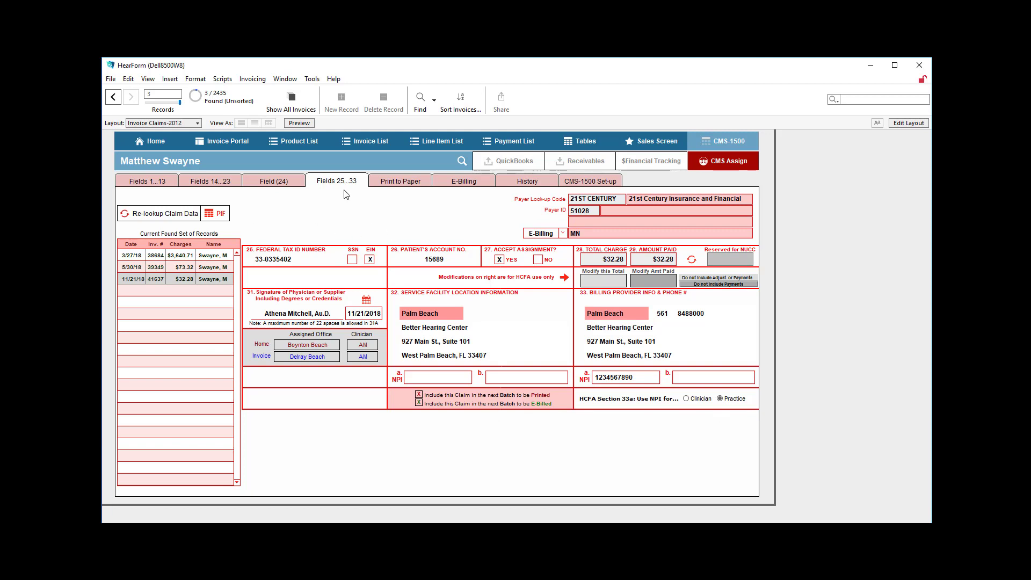
Review the claim's fields 1 to 13, 14 to 23 and 24, and return to fields 25 to 33
click(169, 187)
click(198, 184)
click(273, 185)
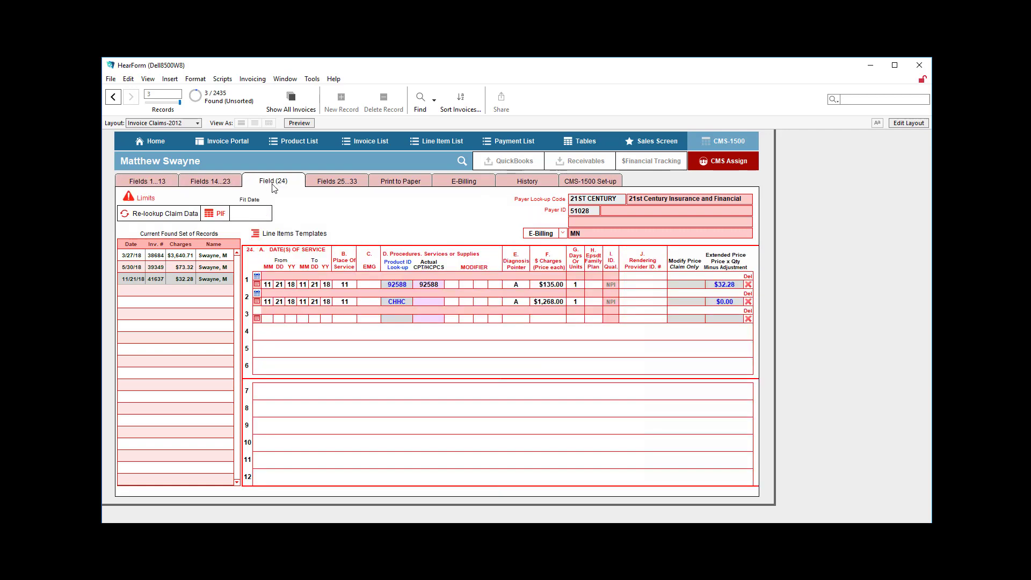
click(356, 184)
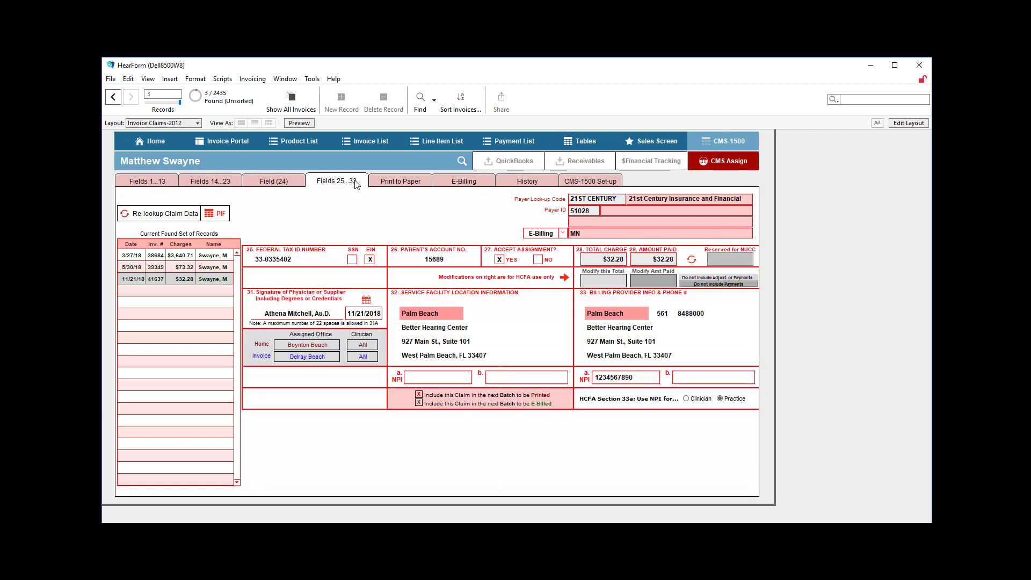
Exclude this claim from the next e-billed batch and check its batch marks in the paper printing and e-billing lists
click(421, 404)
click(420, 403)
click(400, 181)
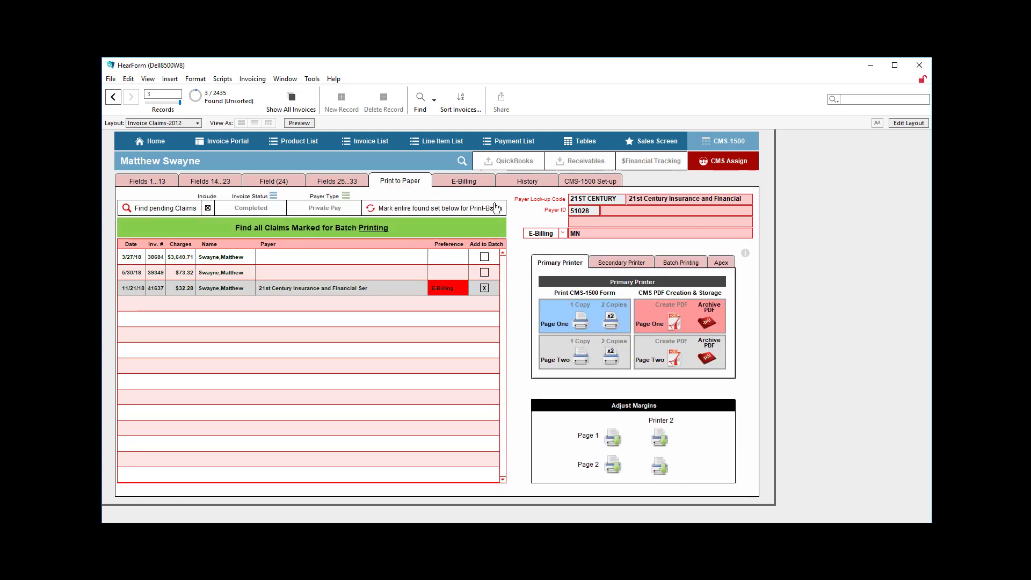
click(446, 181)
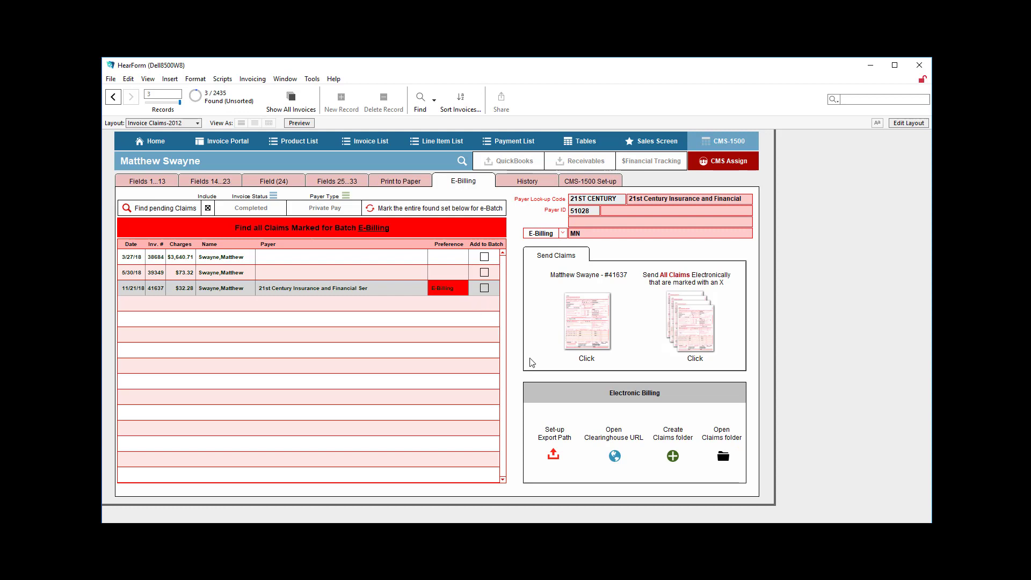
From fields 25 to 33, open the claim's print image preview (PIF), examine its contents and close it
click(356, 182)
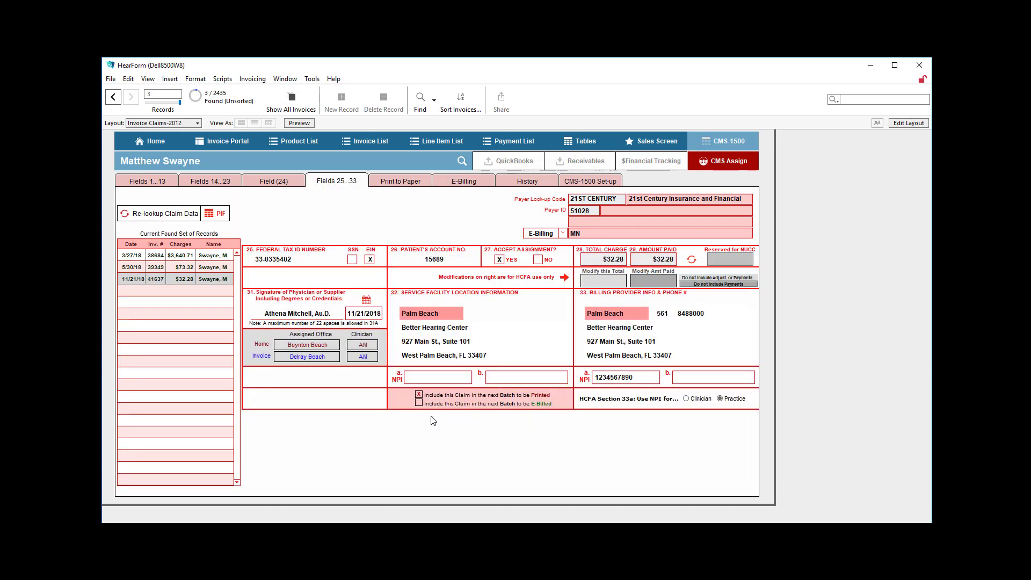
click(220, 215)
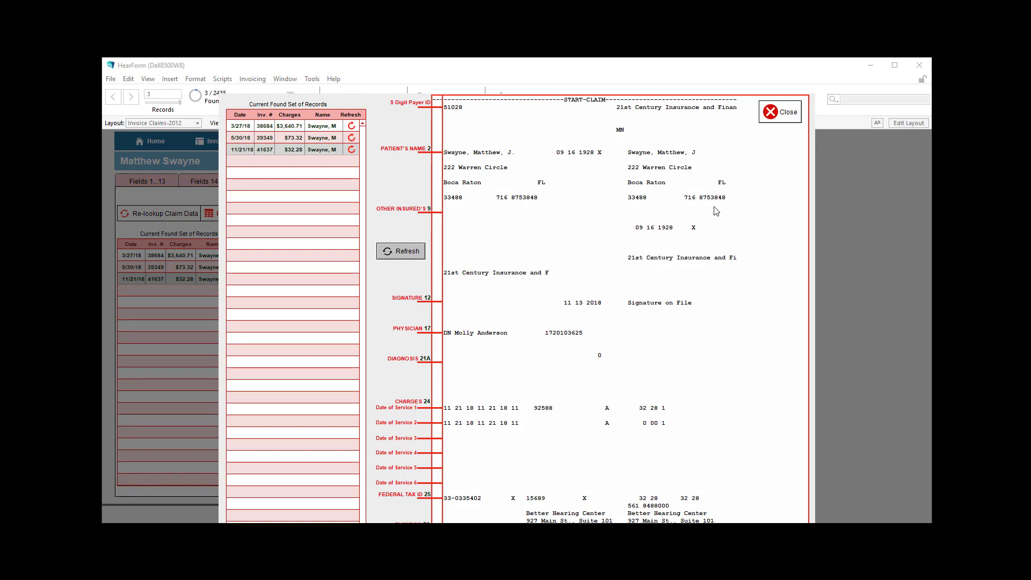
click(777, 116)
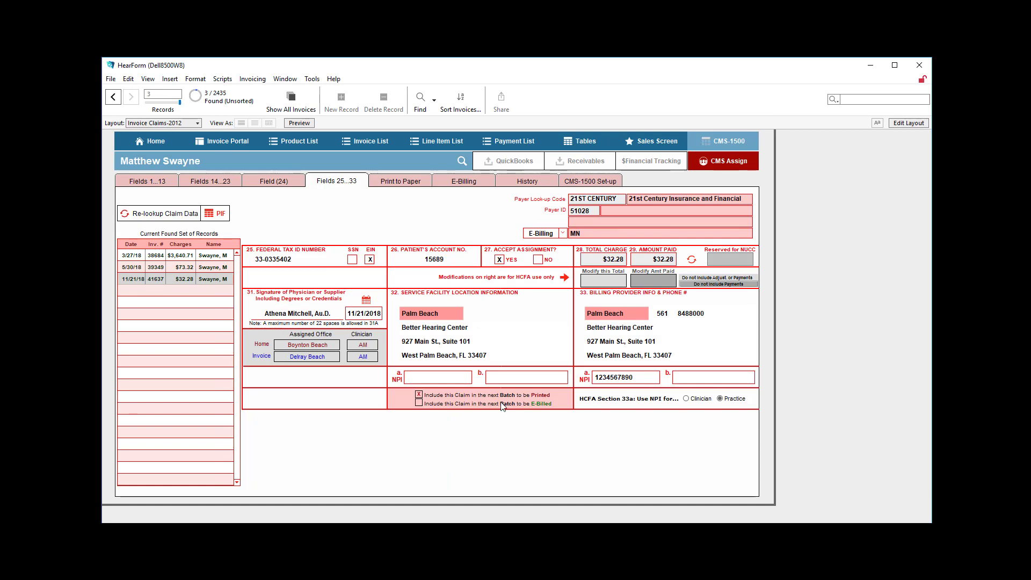